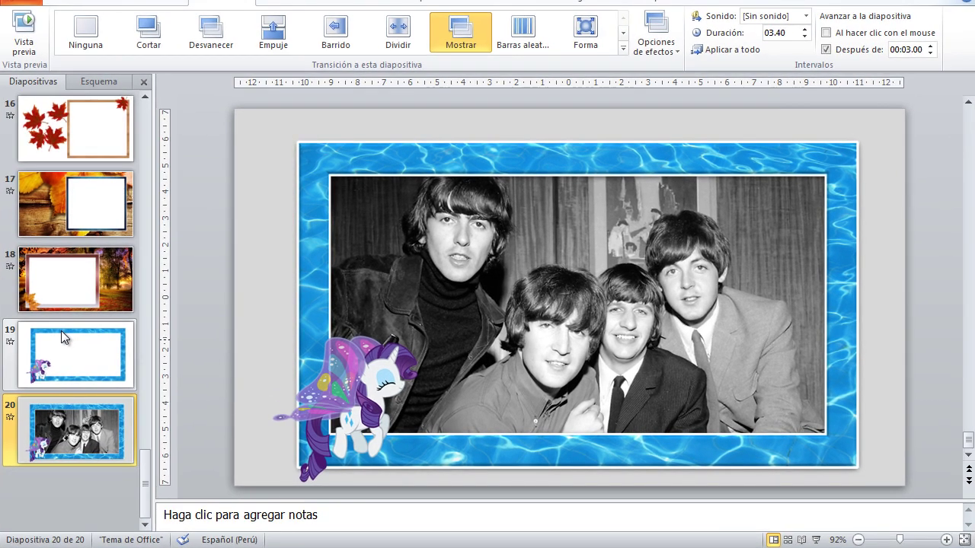
- Inspect slide 19's water frame and pony images, view slide 20, then go to slide 18
click(23, 341)
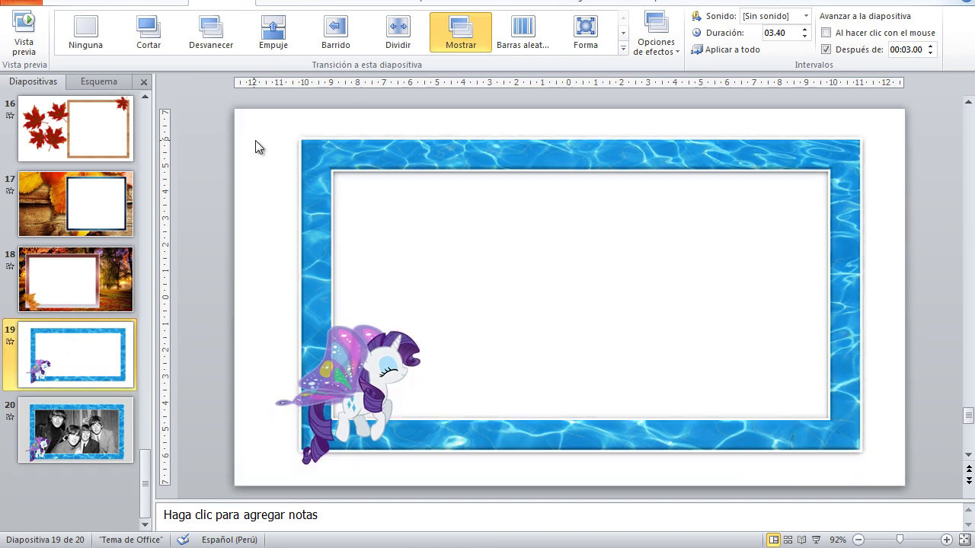
click(313, 161)
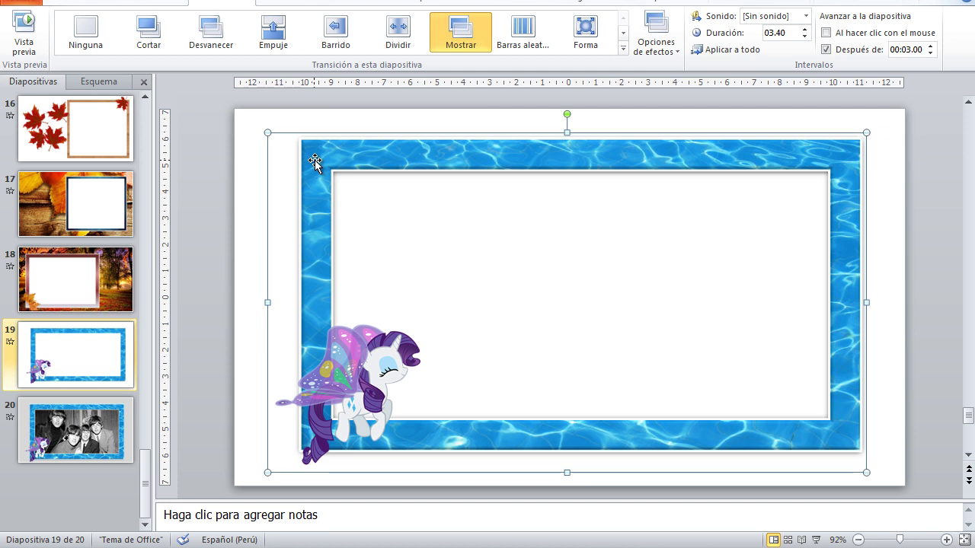
click(243, 144)
click(329, 154)
click(338, 343)
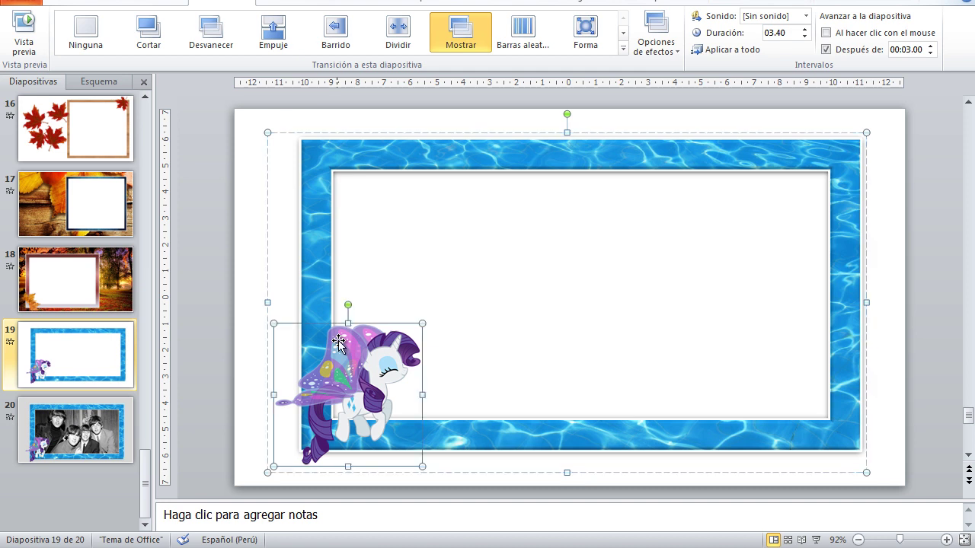
click(246, 149)
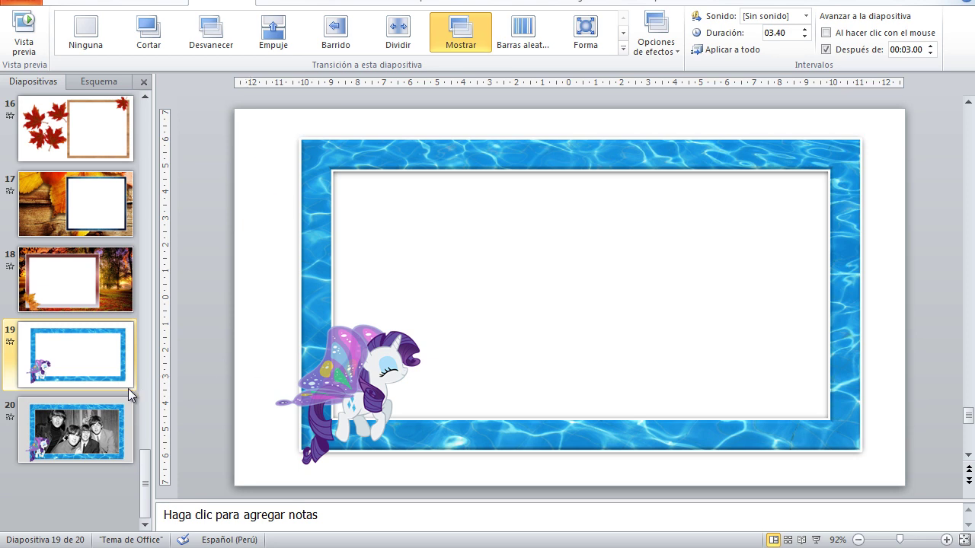
click(112, 407)
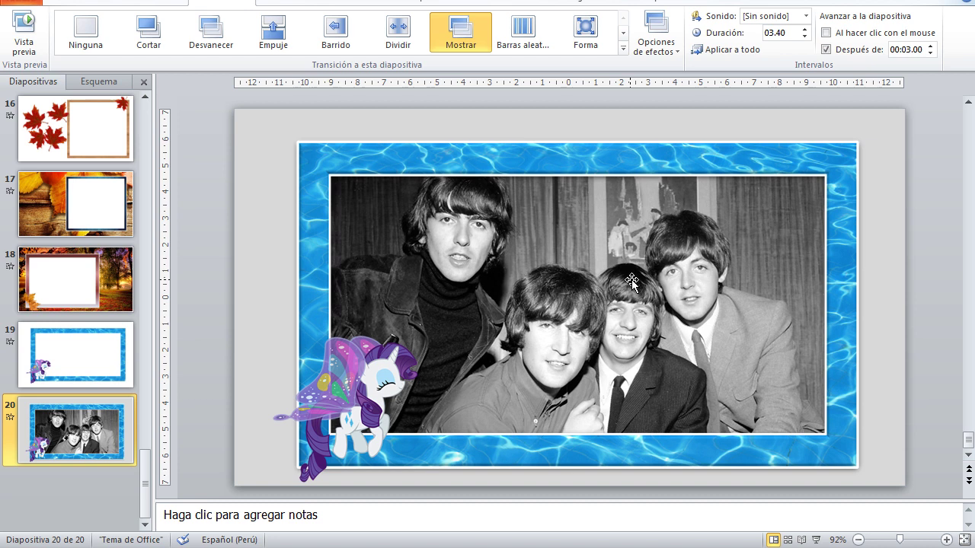
click(86, 294)
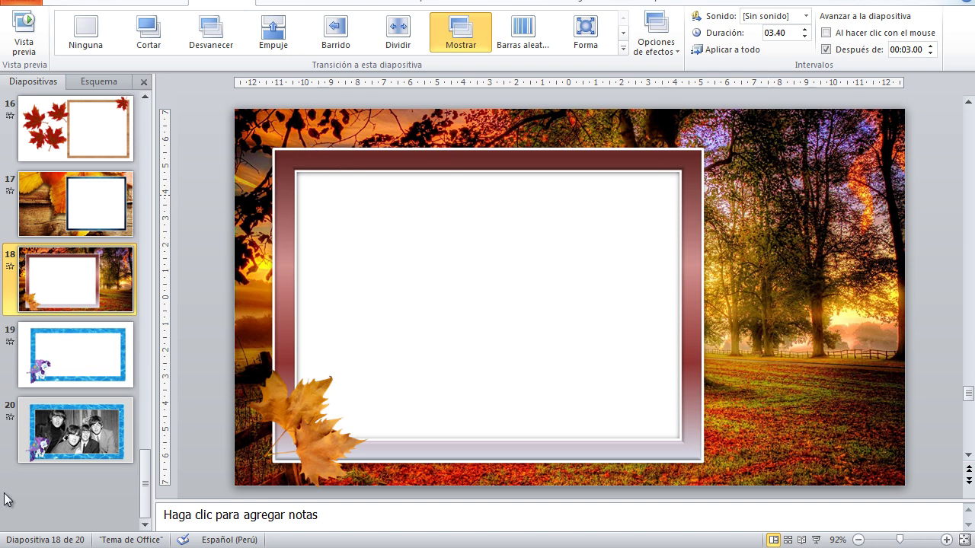
- Insert a new slide after slide 20 and delete its title and body text placeholders
right_click(23, 454)
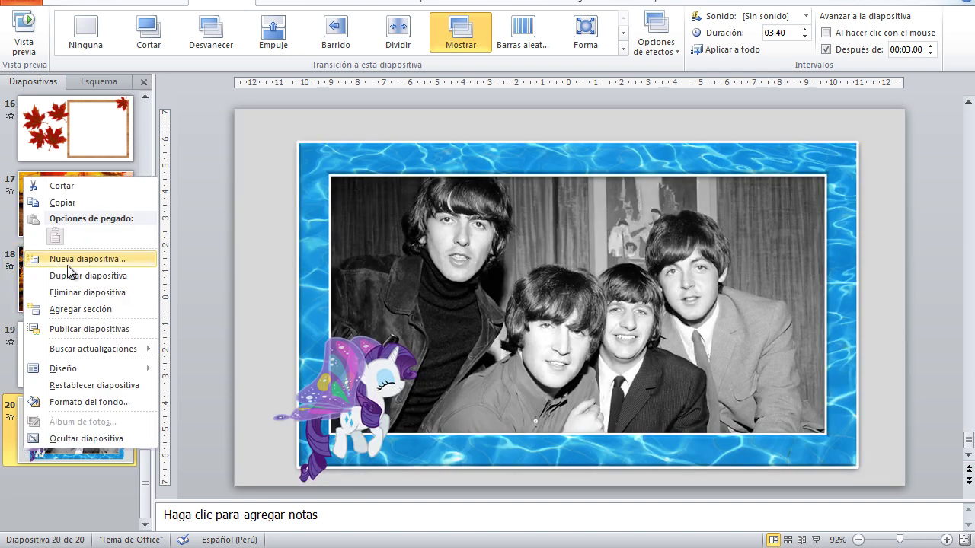
click(69, 260)
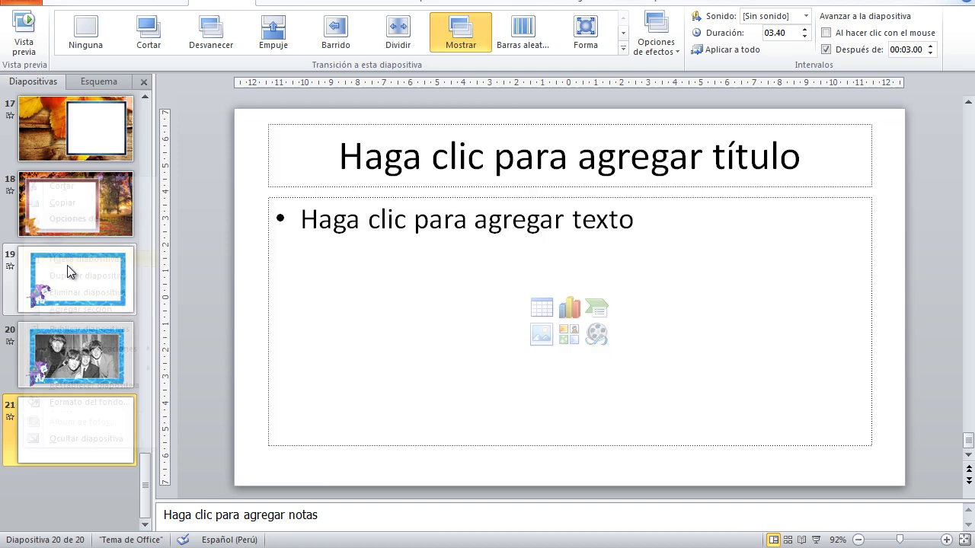
click(588, 124)
key(Delete)
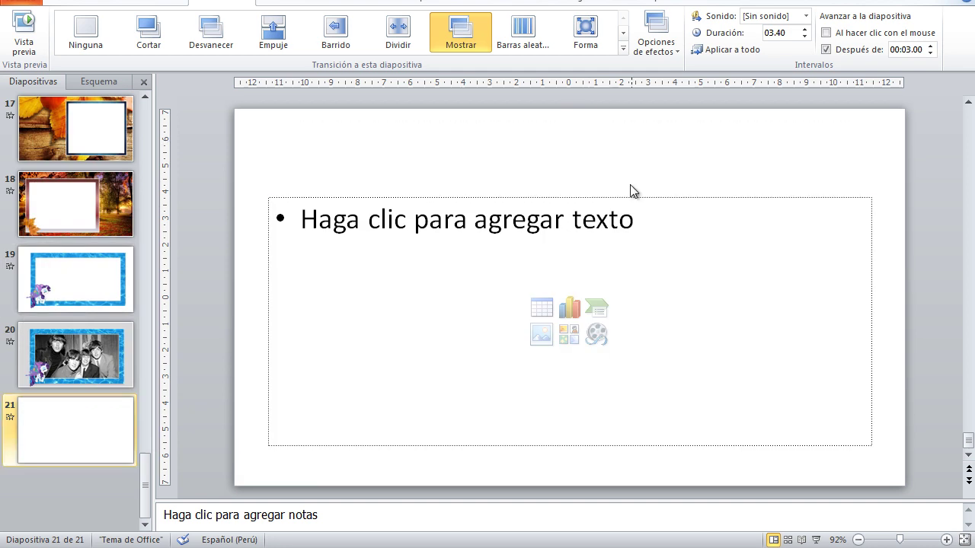
click(638, 196)
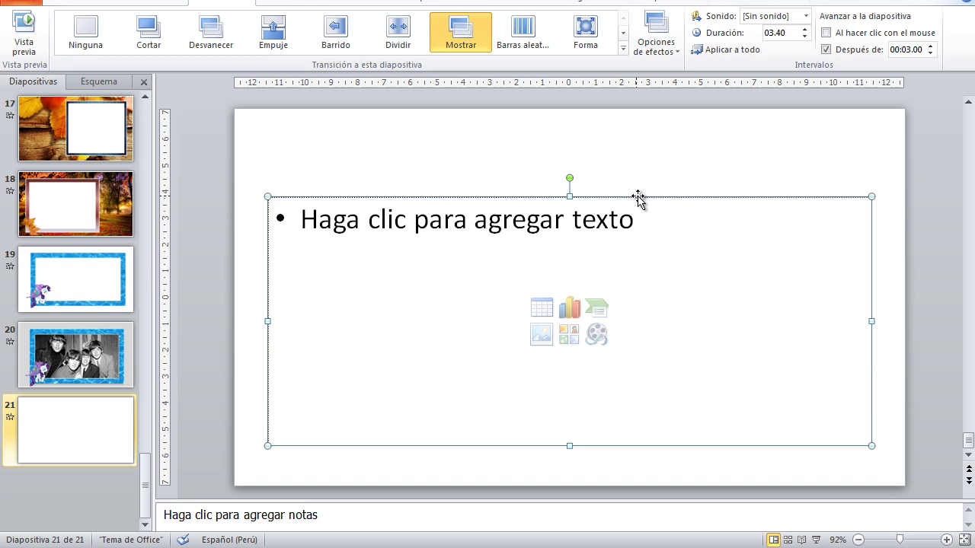
key(Delete)
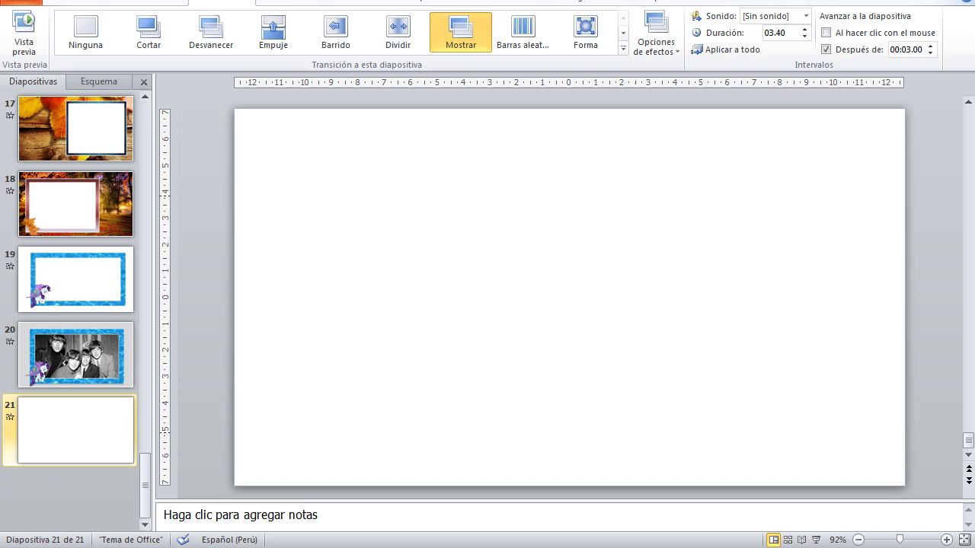
- Open the MARCOS presentation from the parent folder and scroll through it
mouse_move(182, 545)
click(127, 510)
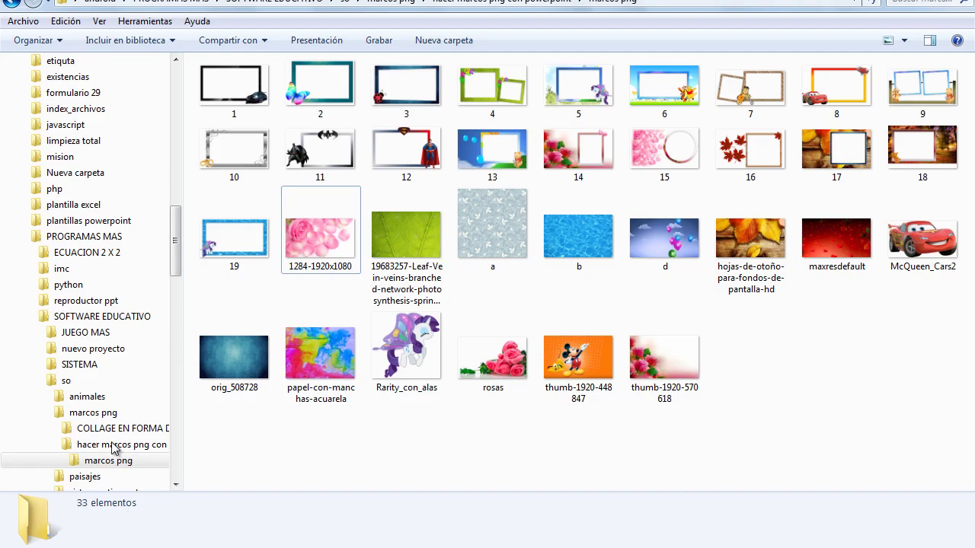
click(15, 4)
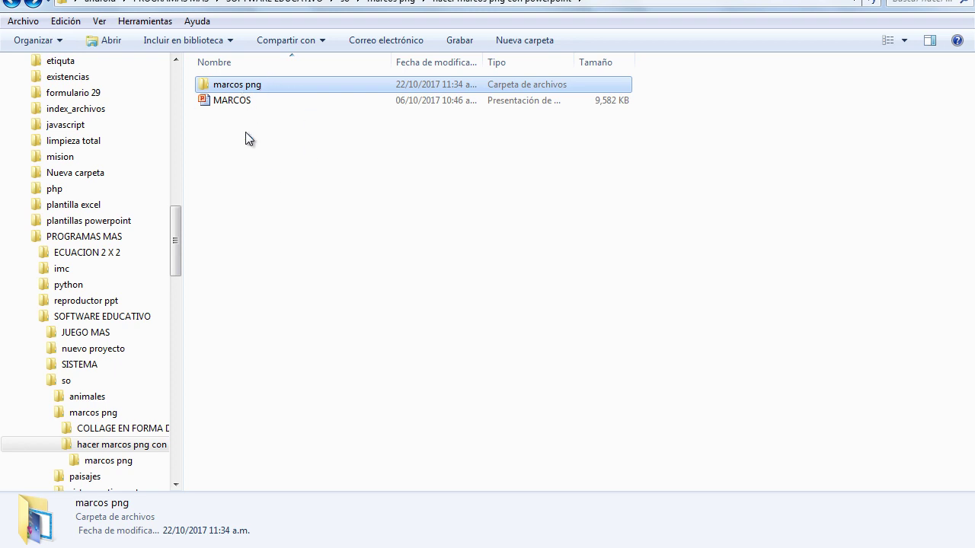
click(223, 101)
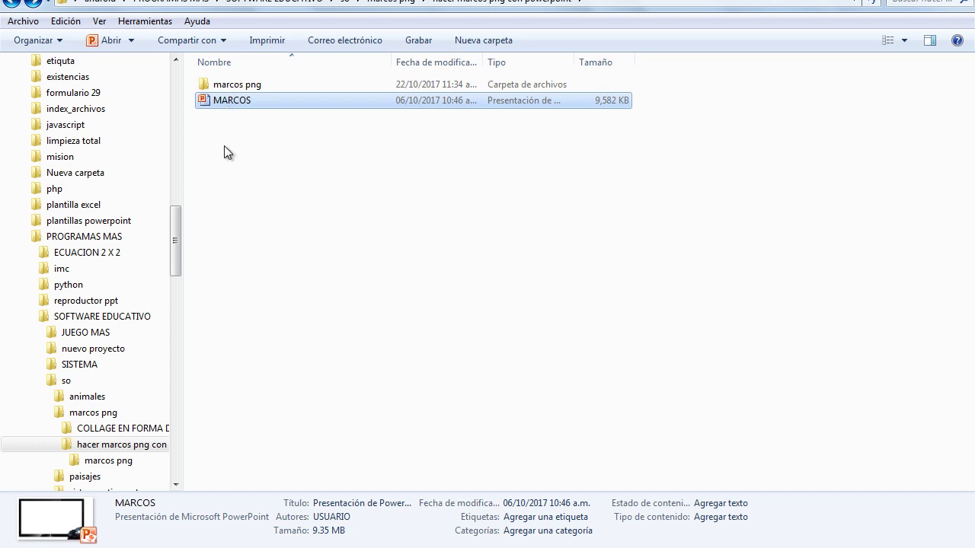
double_click(228, 101)
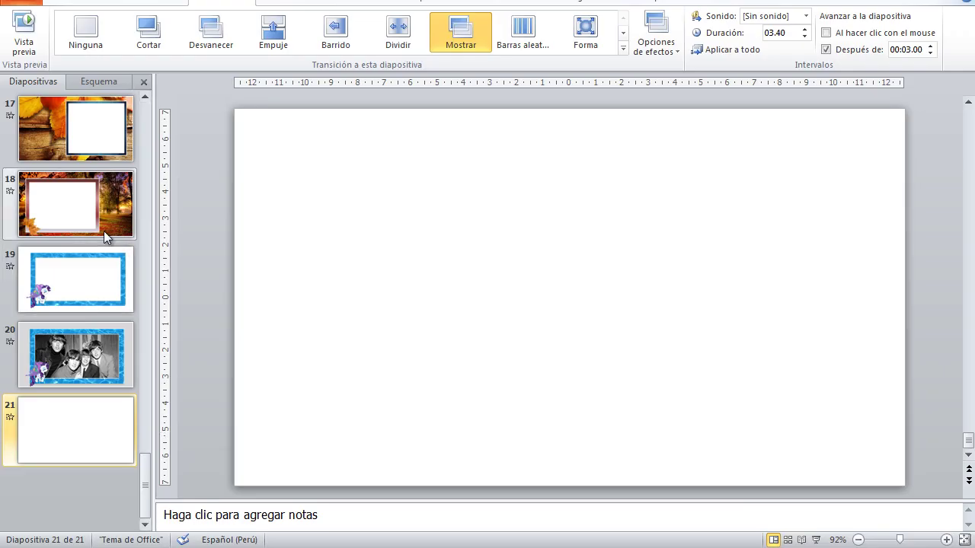
scroll(104, 232, up, 4)
scroll(104, 232, up, 4)
scroll(103, 233, up, 3)
scroll(103, 233, up, 3)
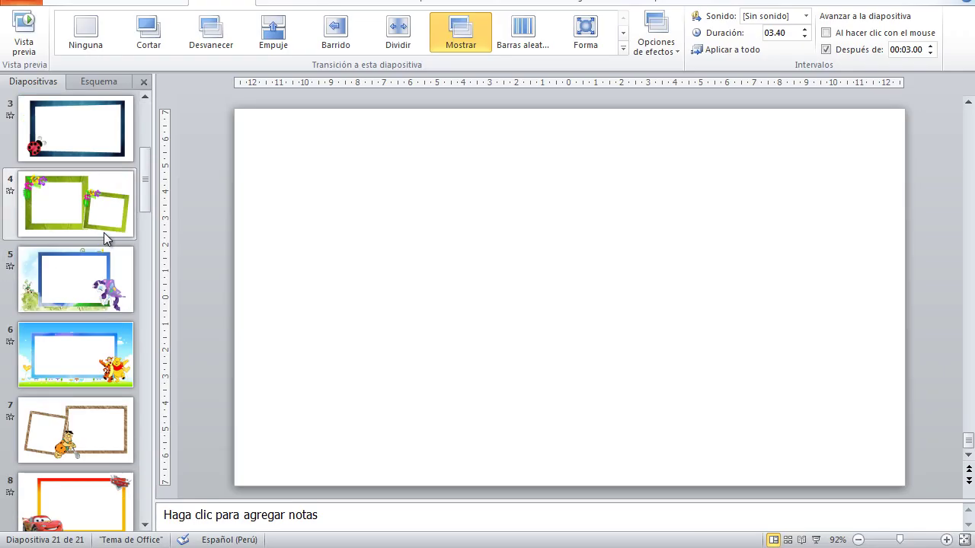
scroll(103, 232, up, 2)
scroll(103, 232, down, 3)
scroll(89, 181, down, 2)
scroll(90, 177, down, 5)
scroll(89, 177, down, 2)
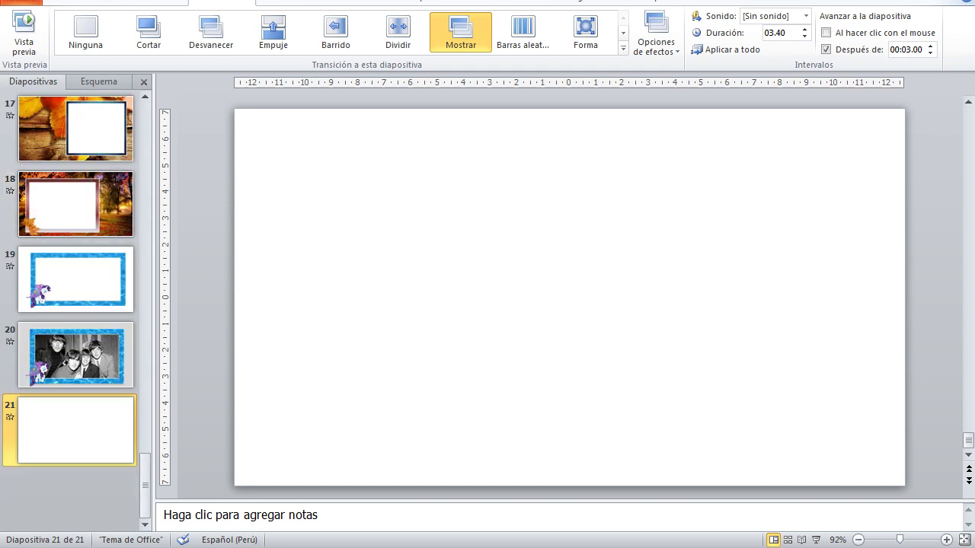
- Return to the frames project folder window and open the marcos png image folder
mouse_move(182, 545)
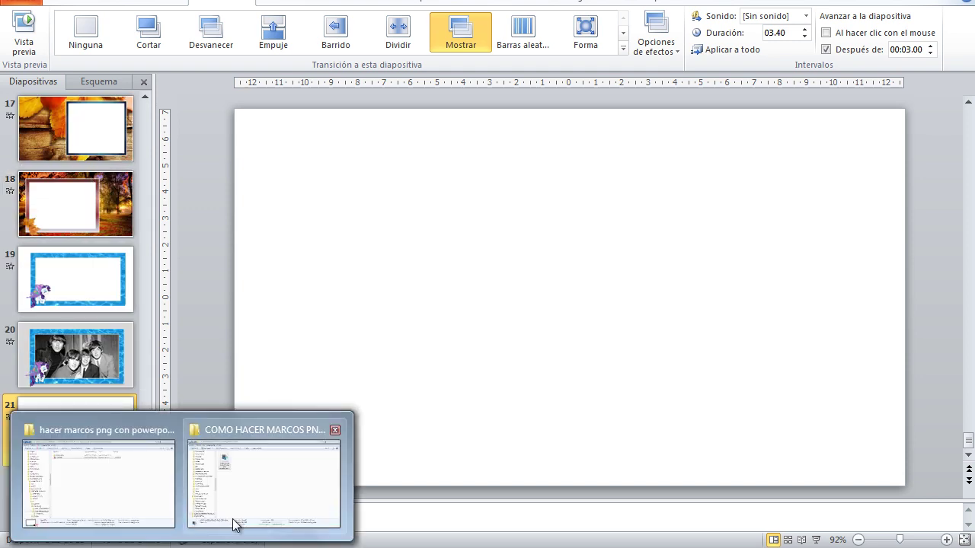
click(240, 502)
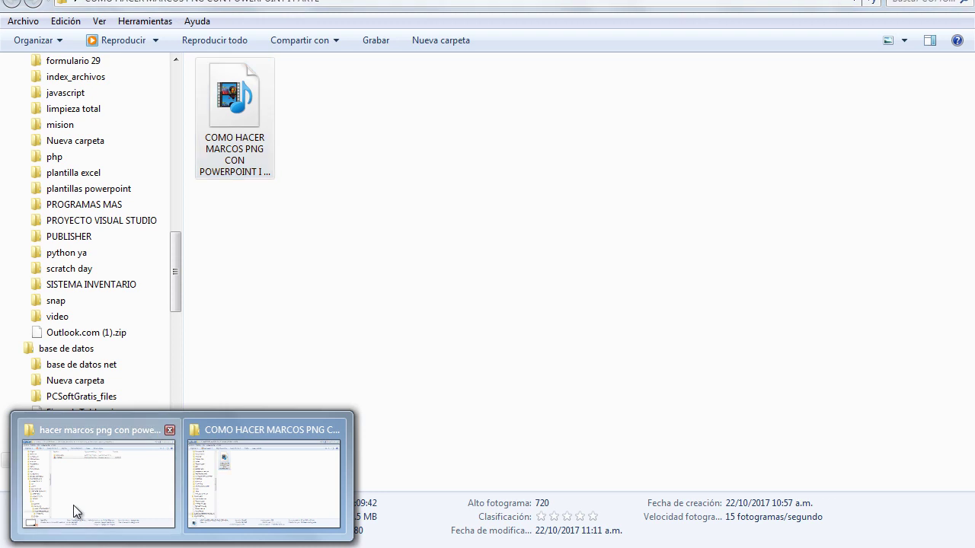
click(76, 513)
double_click(237, 86)
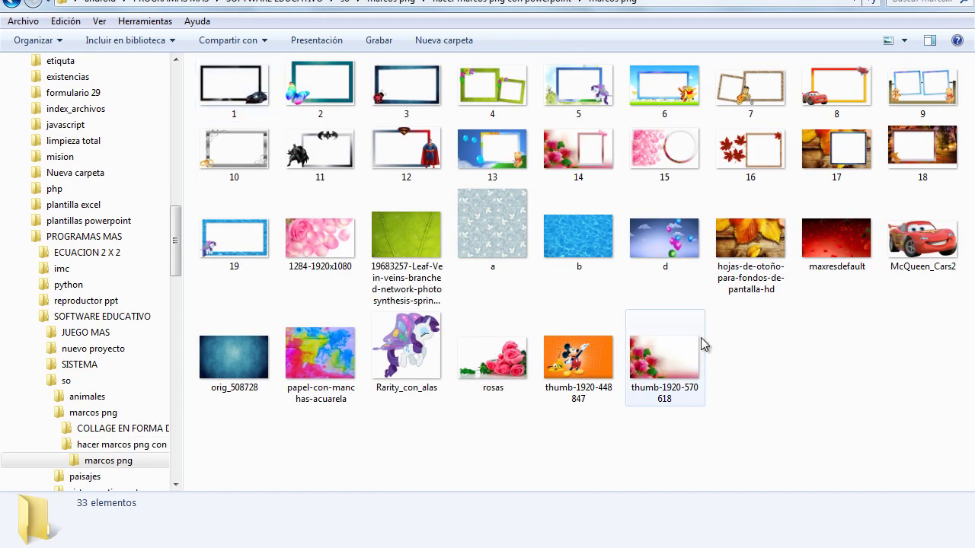
- Preview balloon image d full-size, close it, and return to PowerPoint
click(666, 250)
double_click(665, 244)
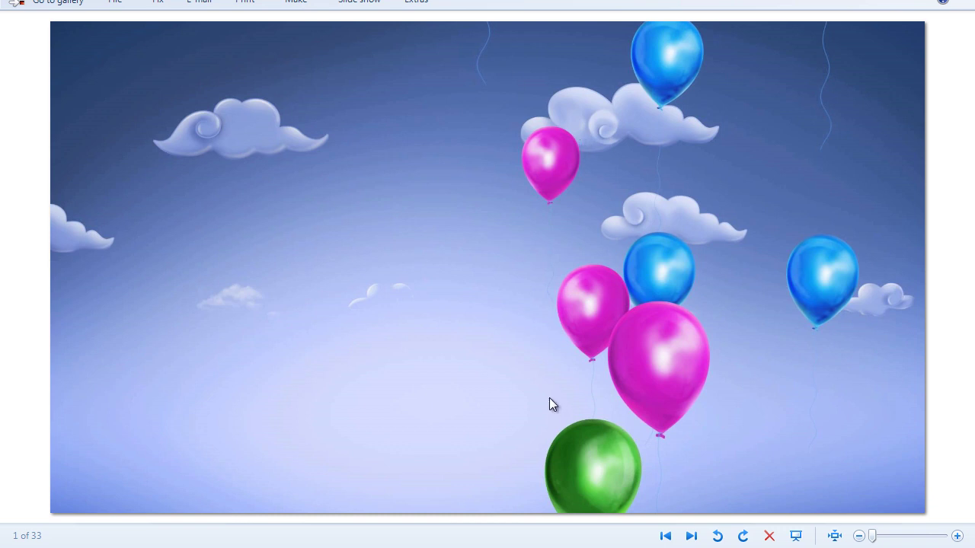
click(952, 2)
mouse_move(251, 547)
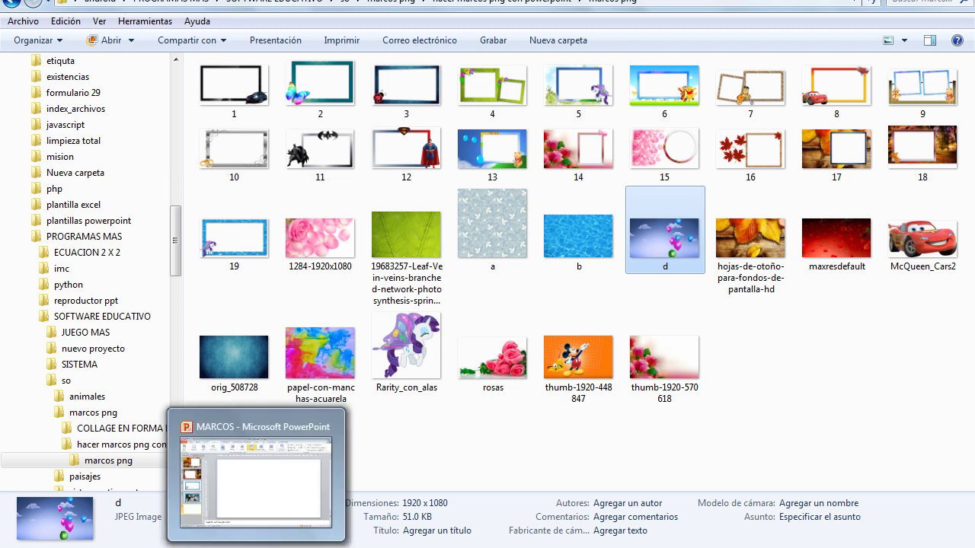
click(246, 498)
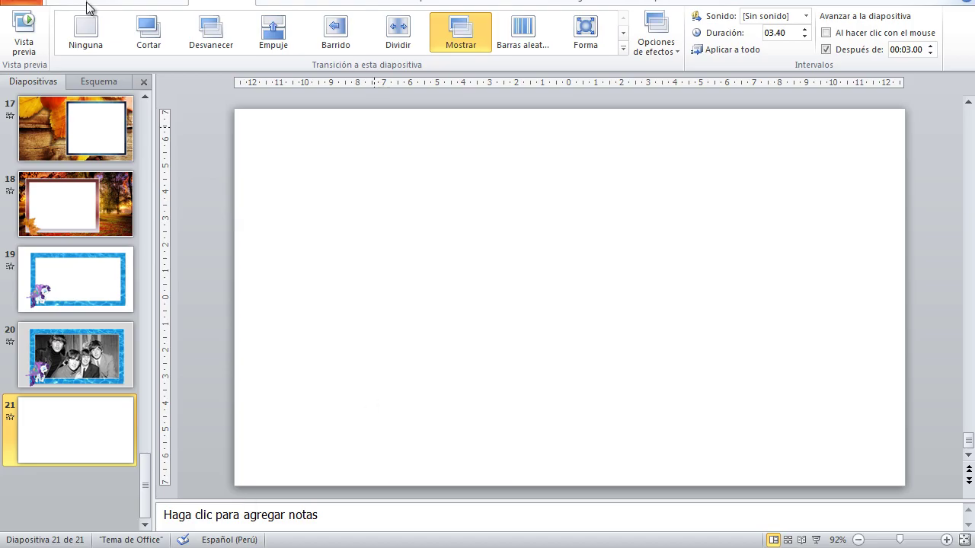
- Draw a Frame shape over the slide's left side and drag its handle to adjust the border thickness
click(119, 2)
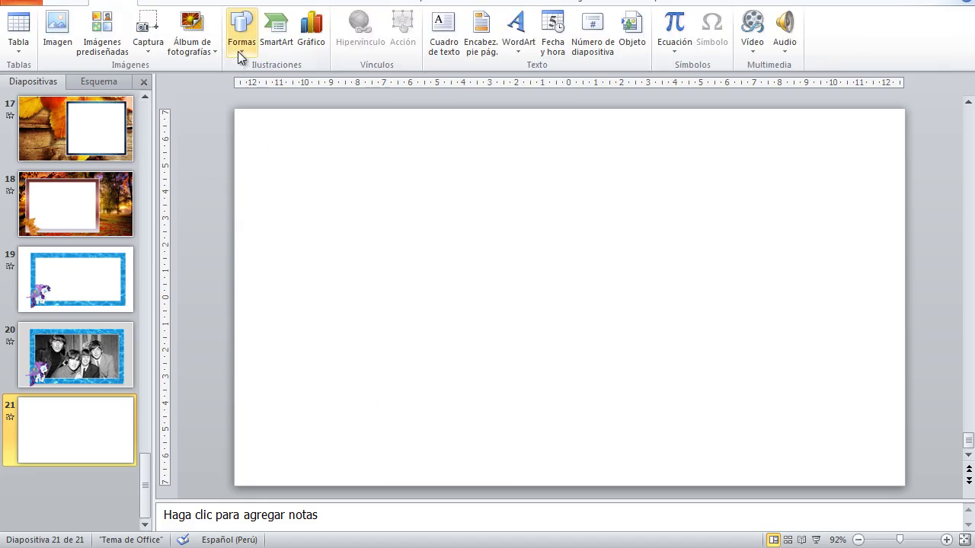
click(240, 45)
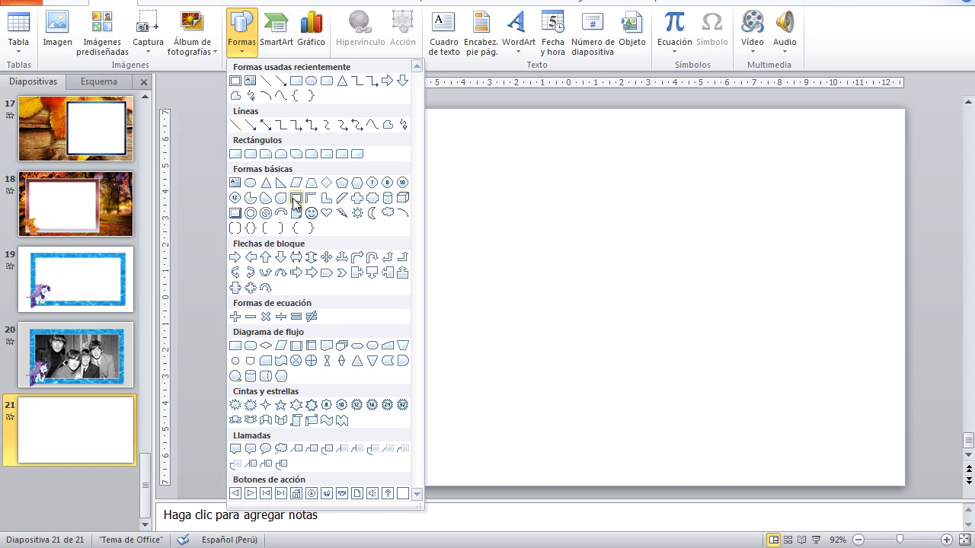
click(295, 200)
mouse_move(267, 145)
mouse_down()
mouse_move(370, 419)
mouse_move(611, 457)
mouse_up()
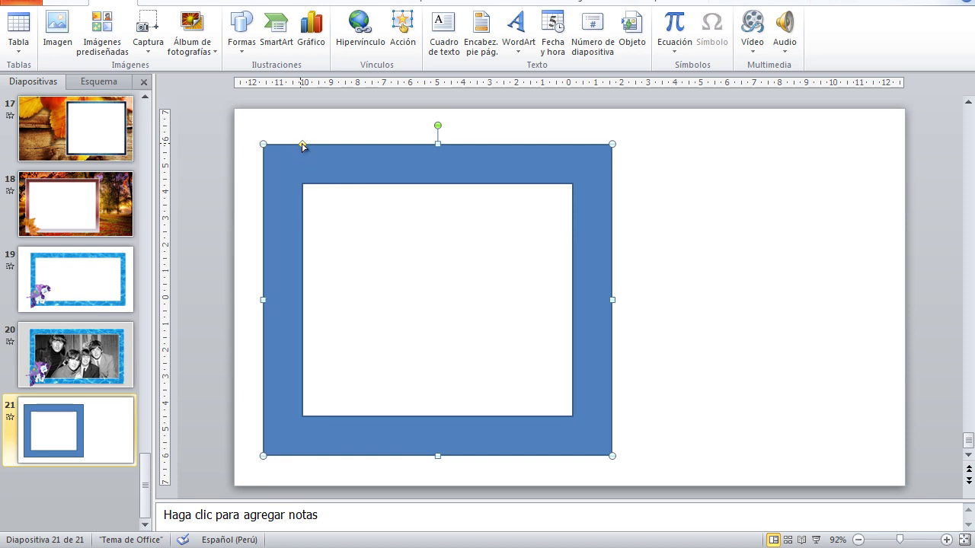
drag(302, 147, 289, 137)
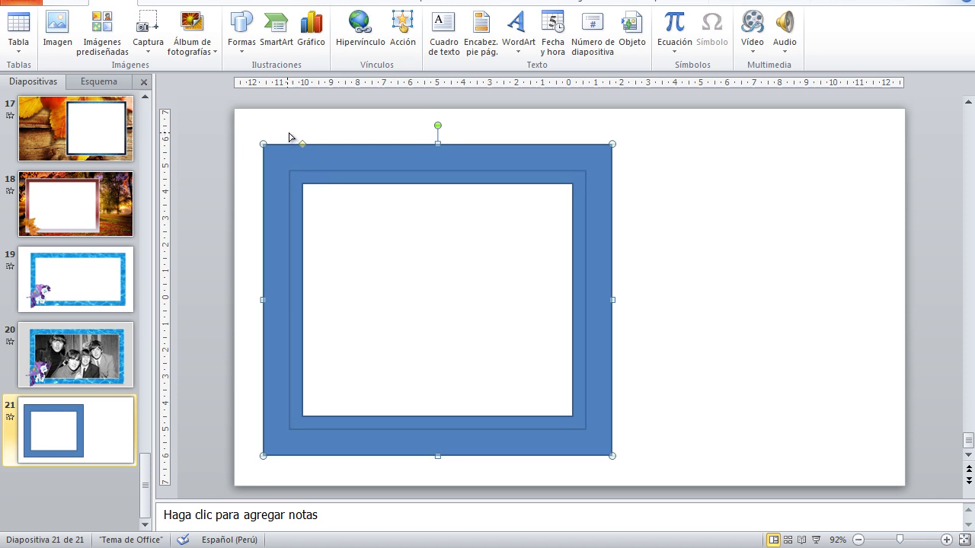
drag(287, 137, 303, 161)
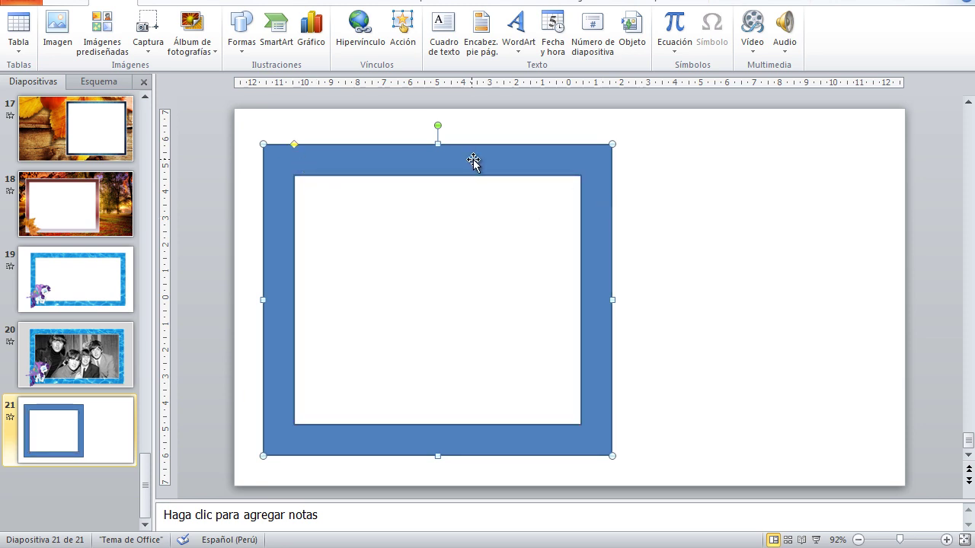
- Set the frame shape's outline to No Outline
click(756, 5)
click(388, 33)
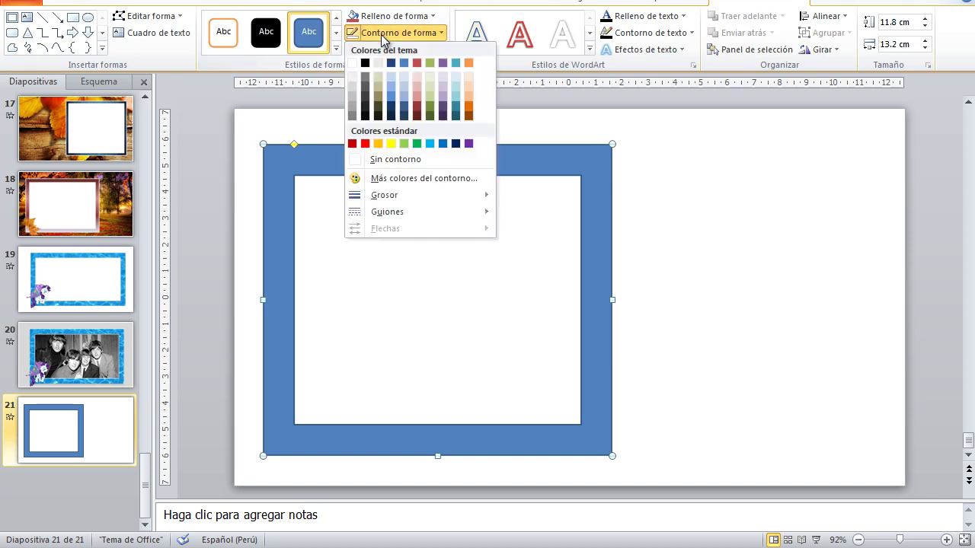
click(396, 160)
click(806, 192)
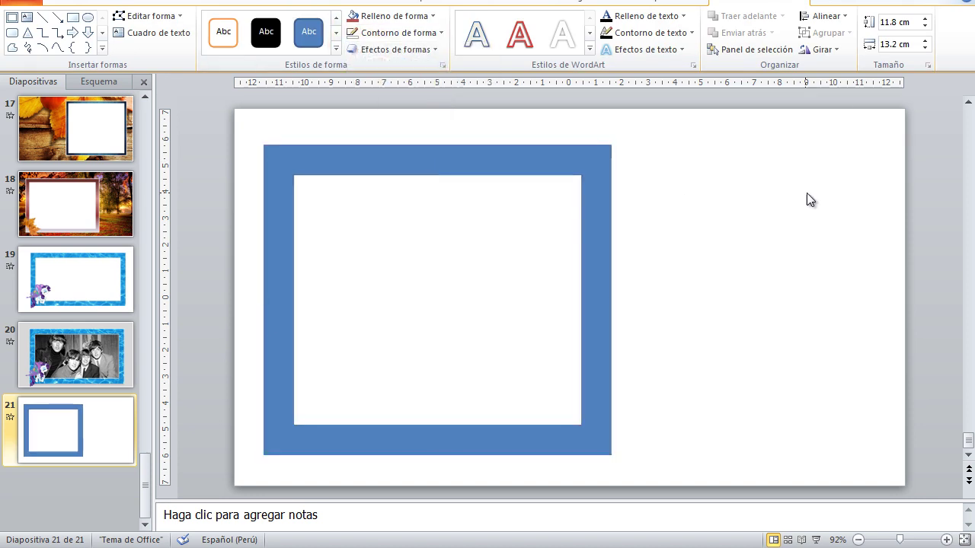
click(330, 158)
- Fill the frame with the papel-con-manchas-acuarela picture from the marcos png folder
double_click(329, 159)
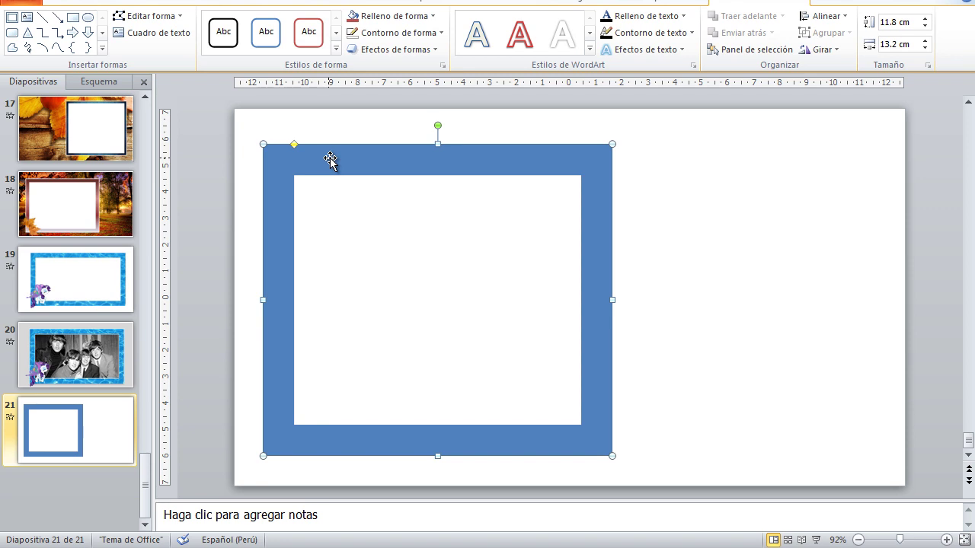
click(386, 17)
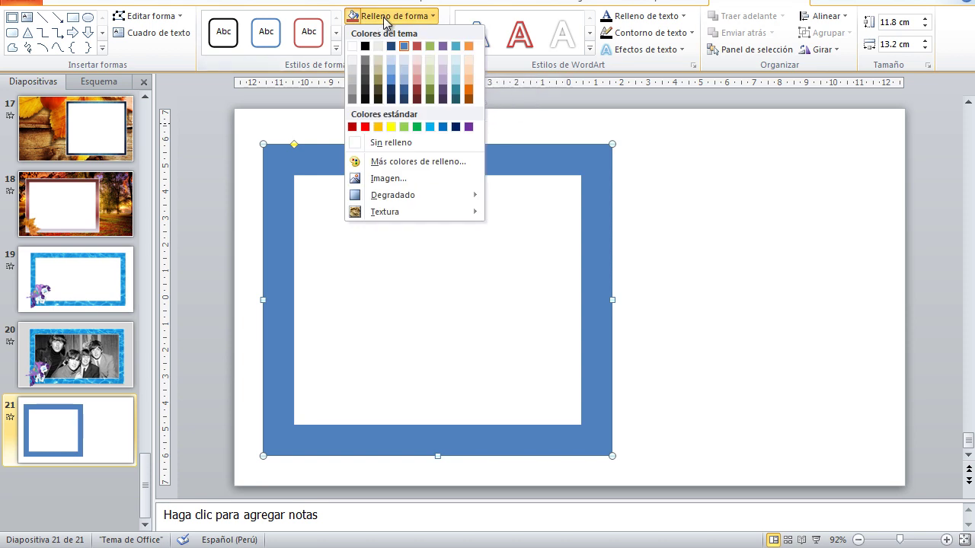
click(387, 180)
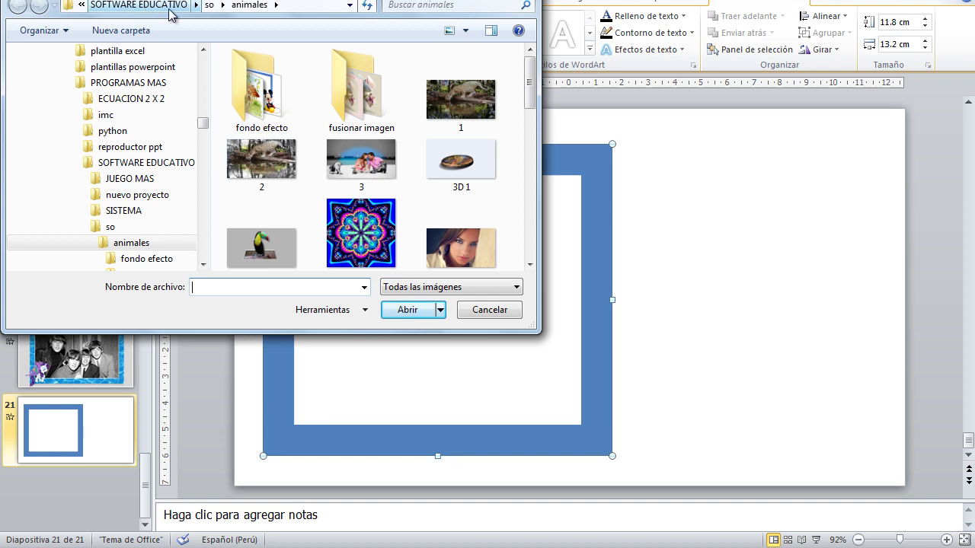
click(169, 5)
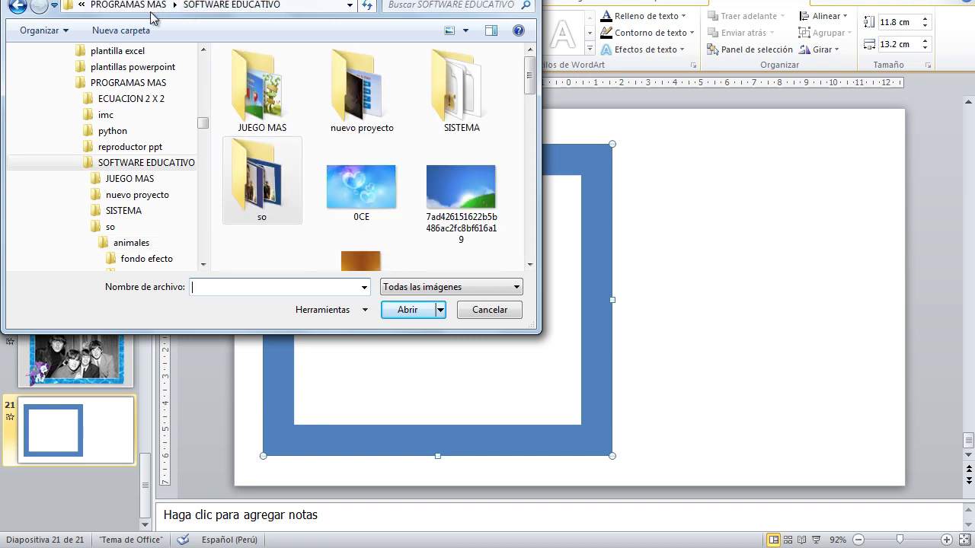
double_click(268, 193)
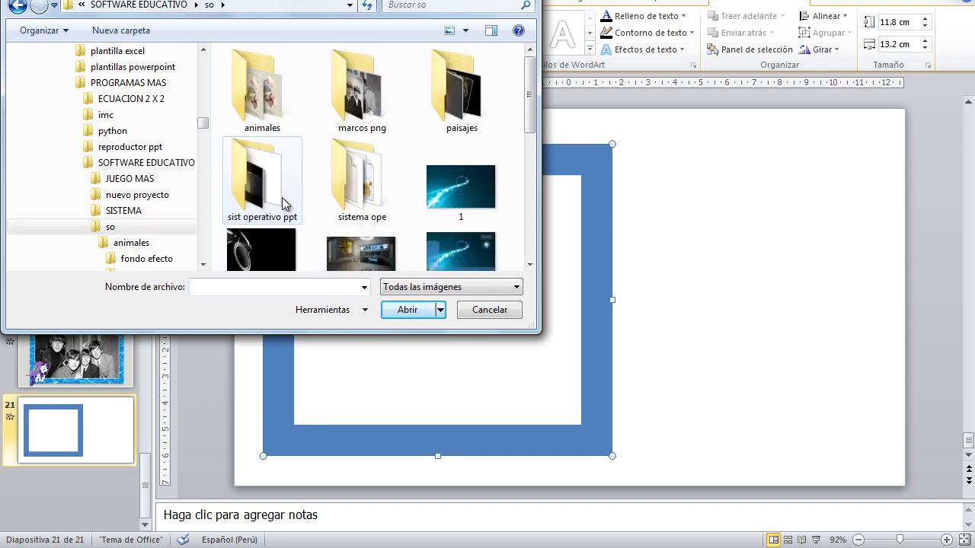
double_click(367, 104)
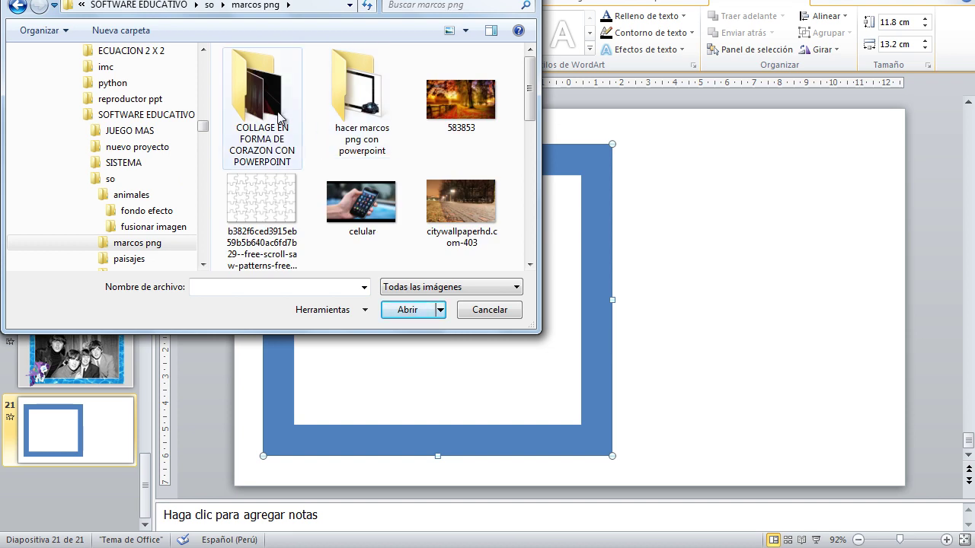
double_click(384, 145)
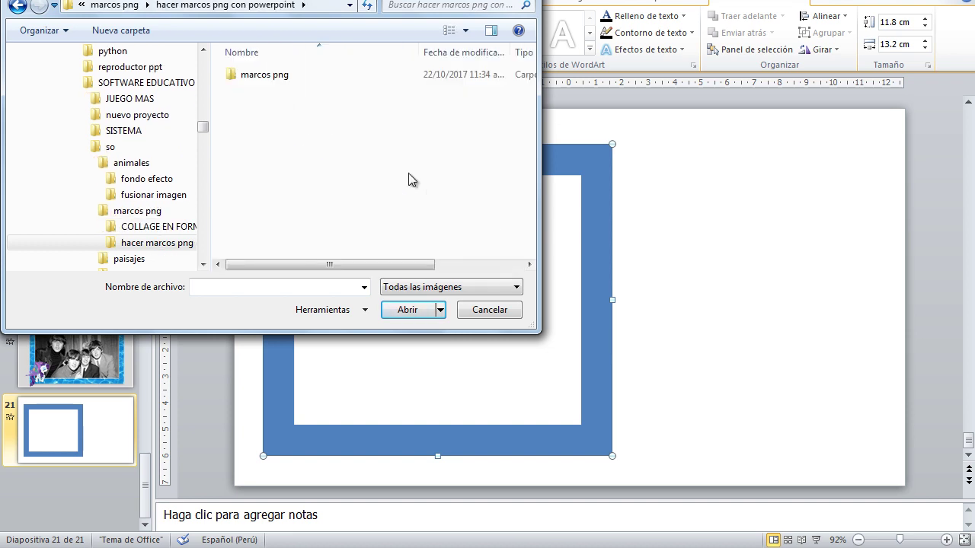
double_click(280, 81)
mouse_move(531, 110)
mouse_down()
mouse_move(533, 187)
mouse_move(402, 225)
mouse_up()
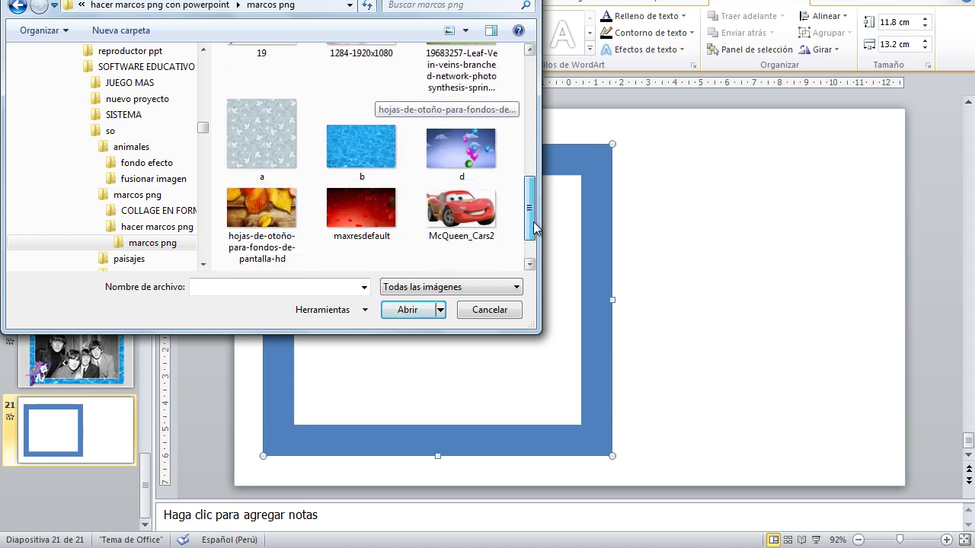
click(364, 221)
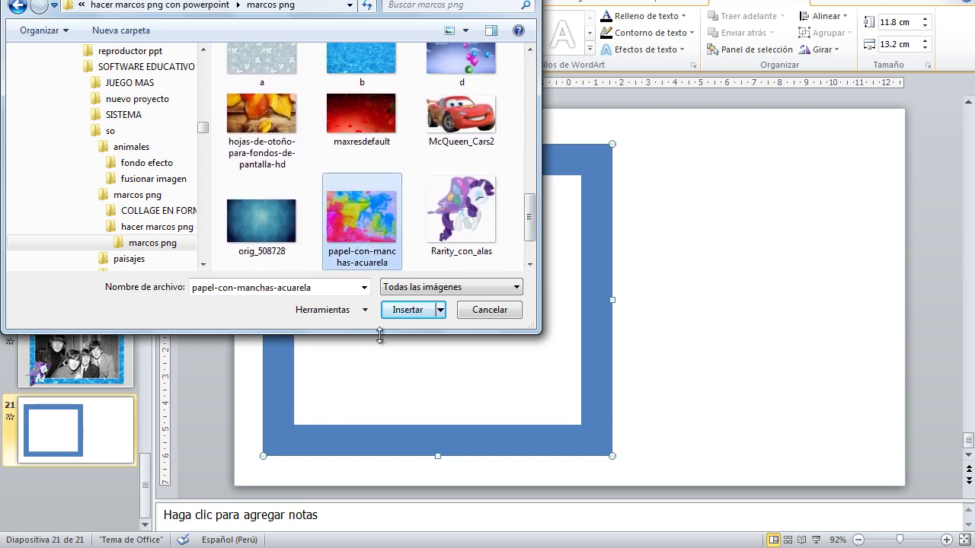
click(403, 310)
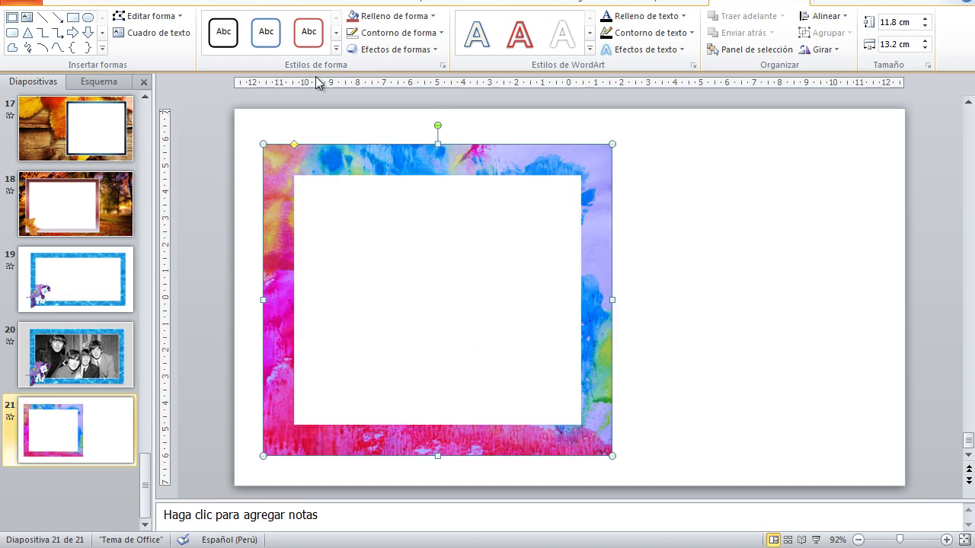
- Apply the Preset 1 shape effect to the watercolour frame and deselect it
click(373, 50)
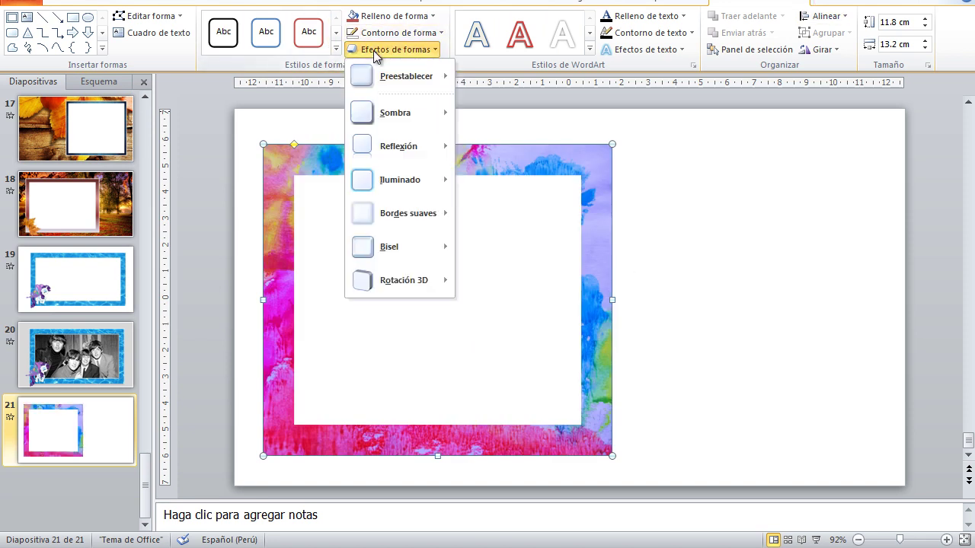
mouse_move(368, 64)
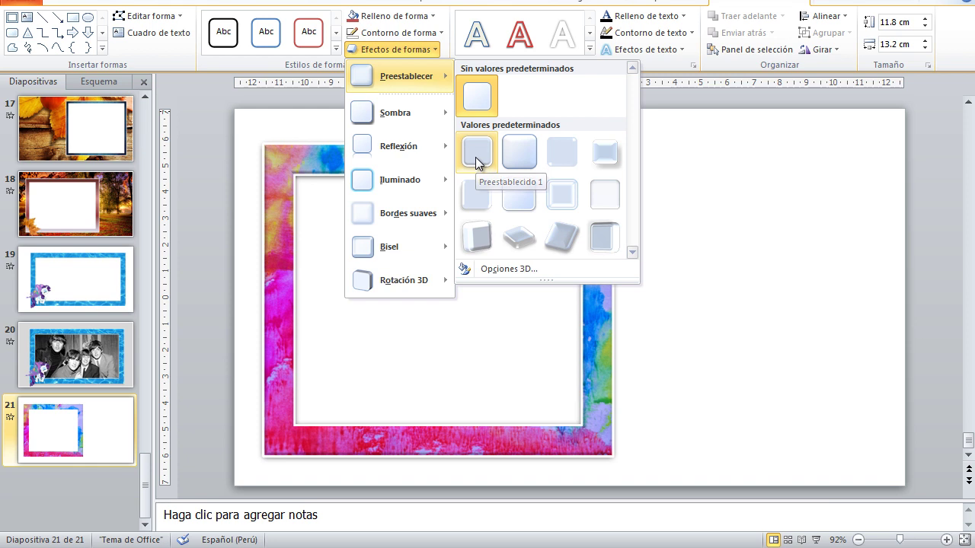
click(475, 158)
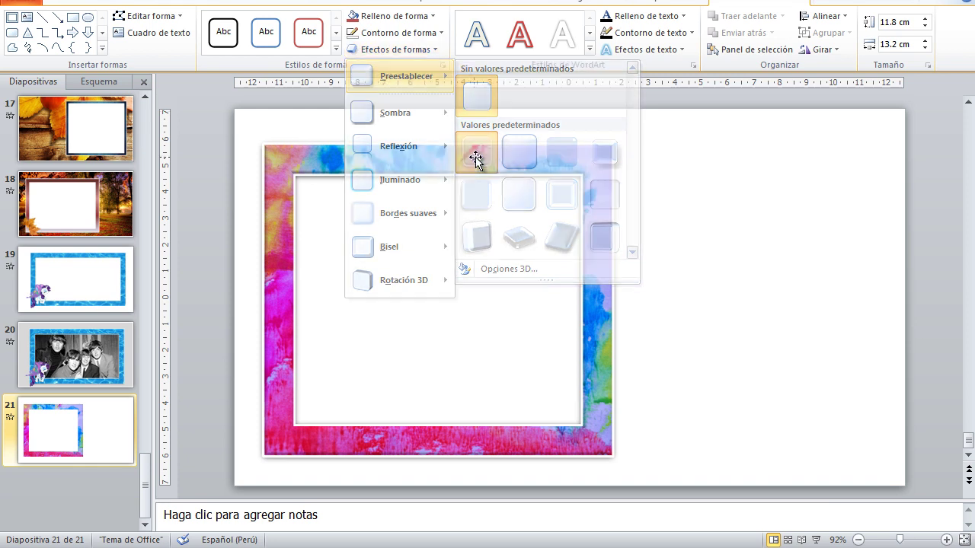
click(649, 173)
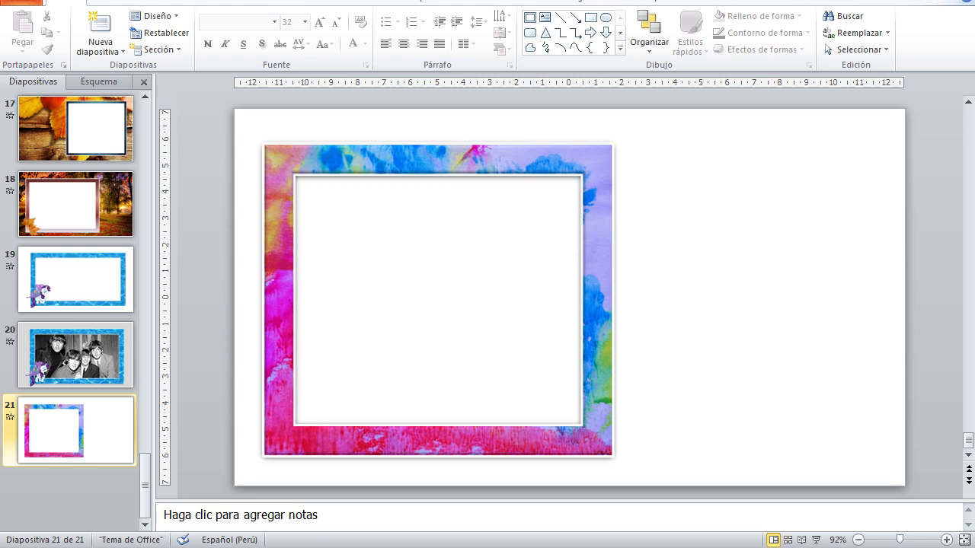
- Draw a rectangle covering the slide's right side and widen it to meet the frame
click(105, 3)
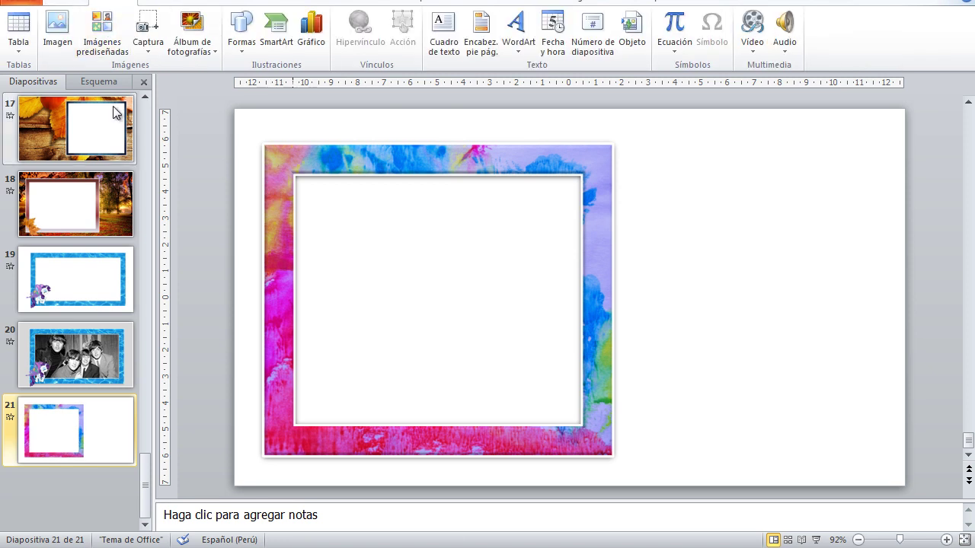
click(235, 52)
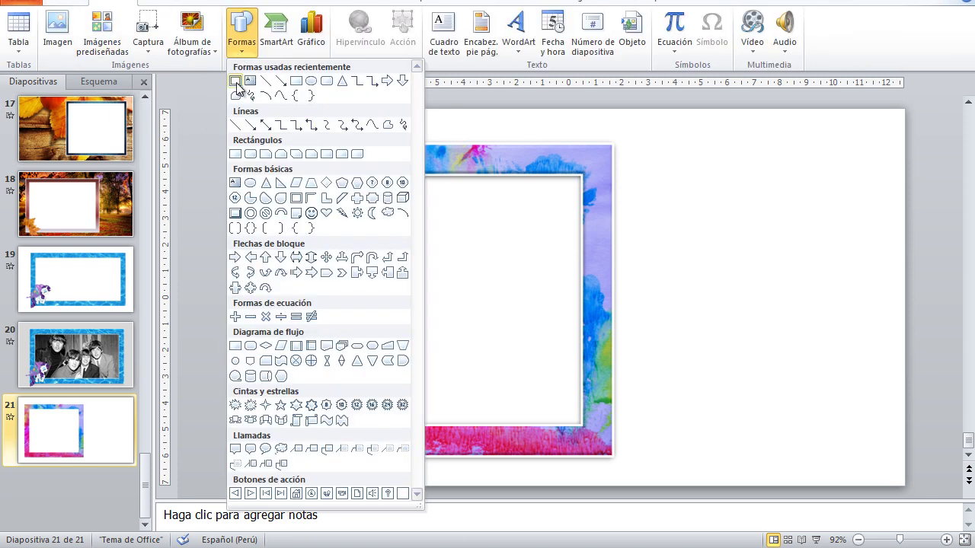
click(295, 82)
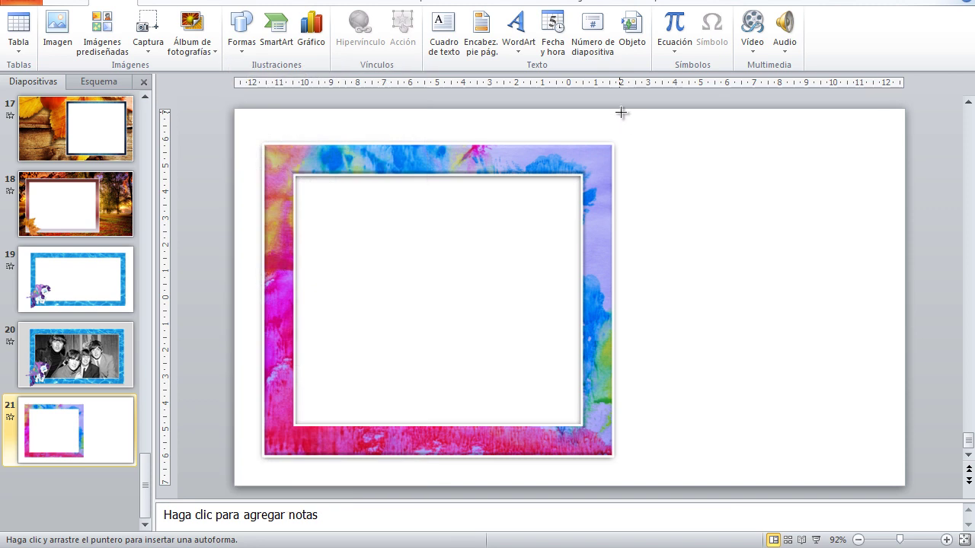
mouse_move(621, 130)
mouse_down()
mouse_move(619, 473)
mouse_move(902, 485)
mouse_up()
key(Escape)
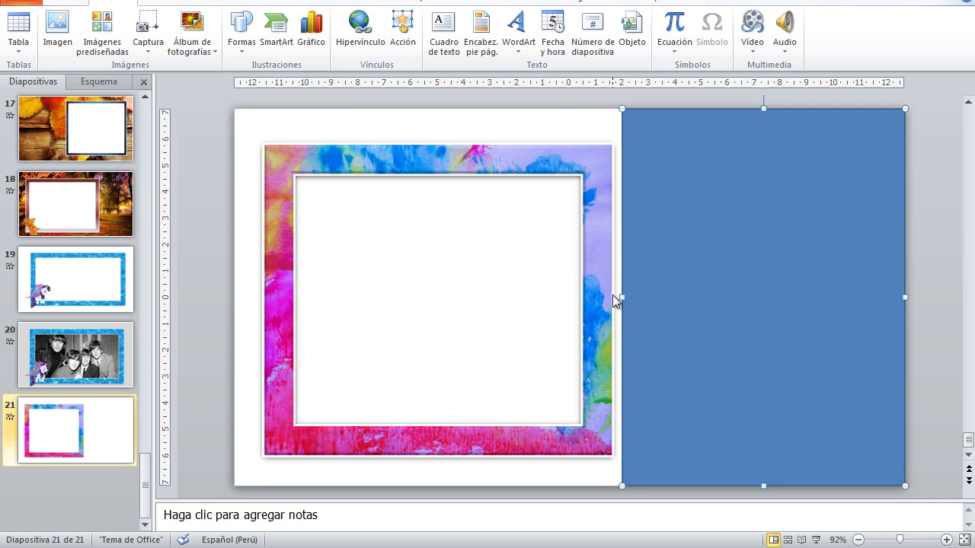
drag(617, 298, 606, 298)
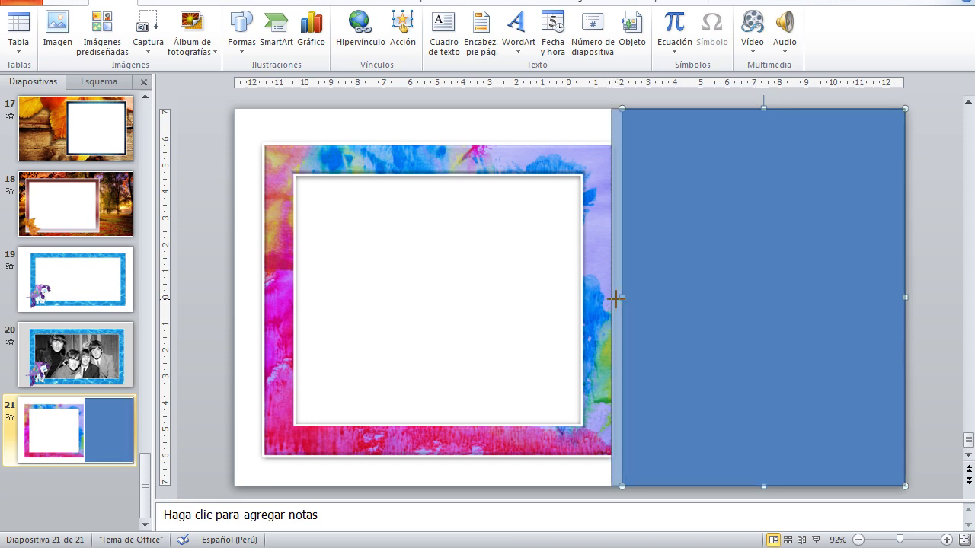
- Draw rectangle strips along the top, left and bottom edges around the frame
click(241, 34)
click(296, 81)
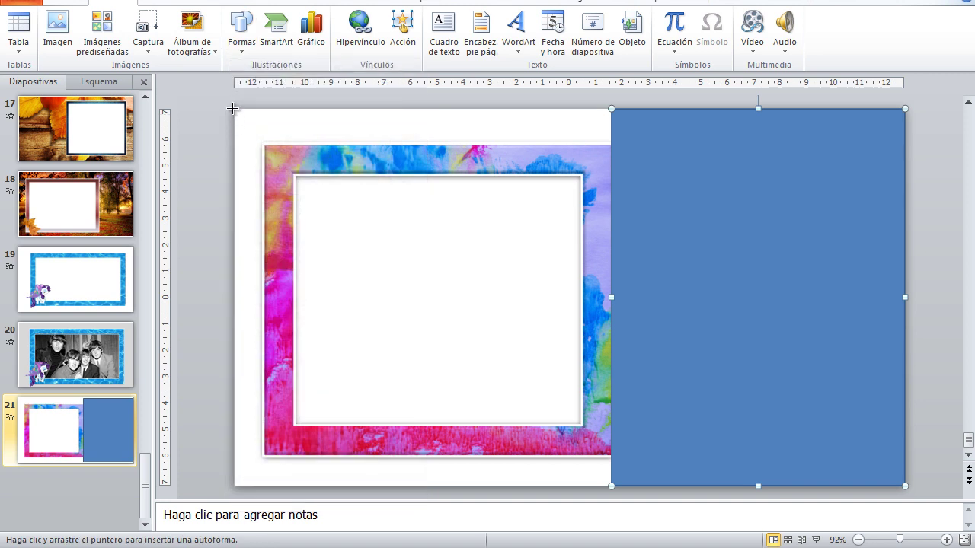
mouse_move(235, 108)
mouse_down()
mouse_move(341, 140)
mouse_move(612, 144)
mouse_up()
key(Escape)
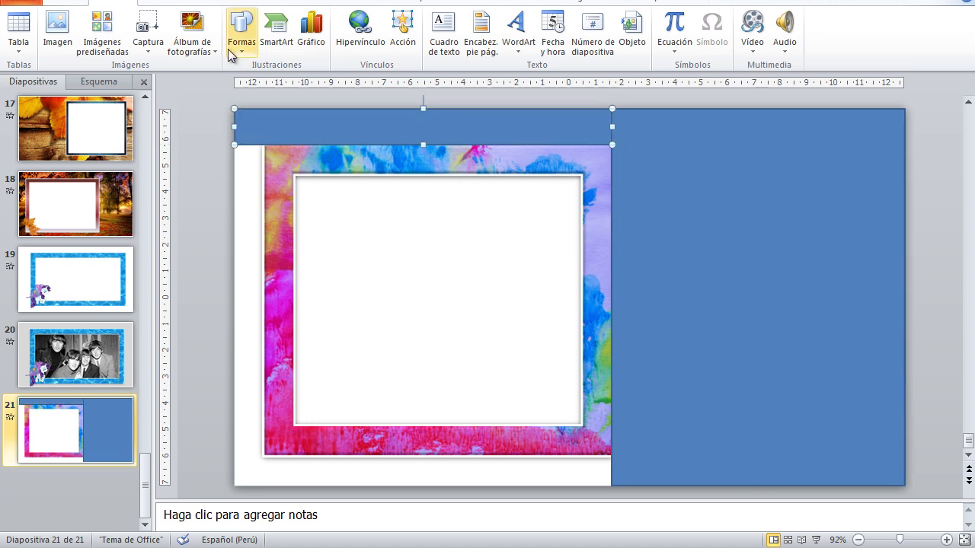
click(242, 50)
click(296, 81)
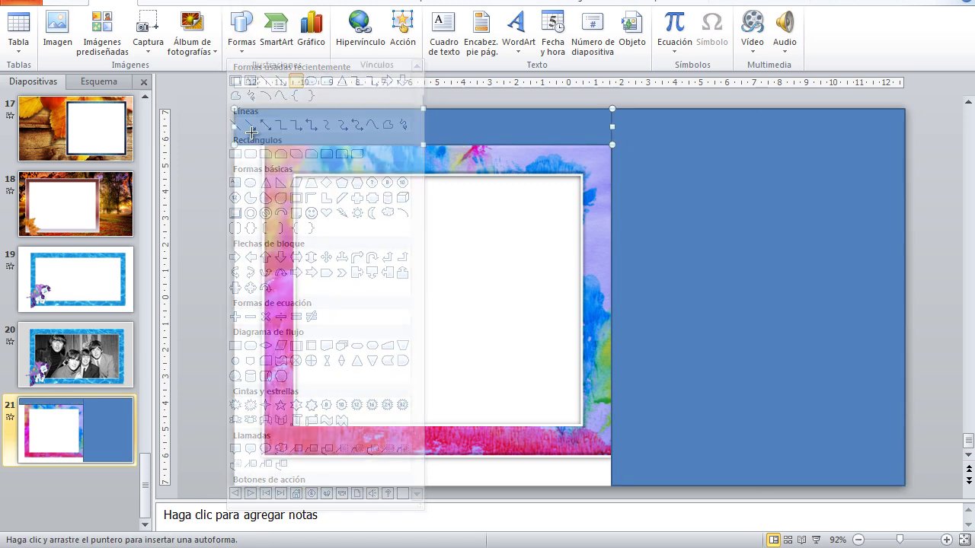
drag(242, 152, 264, 485)
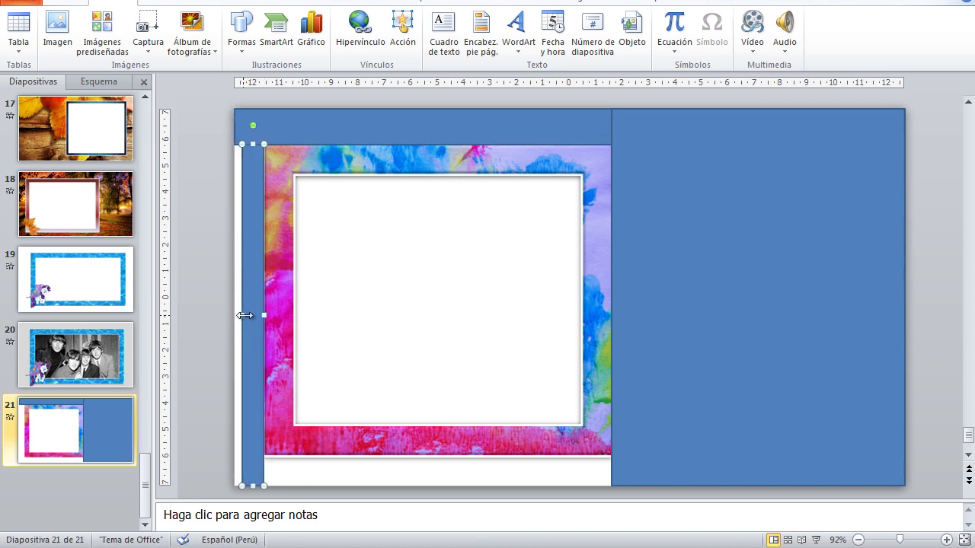
drag(245, 315, 236, 316)
click(241, 34)
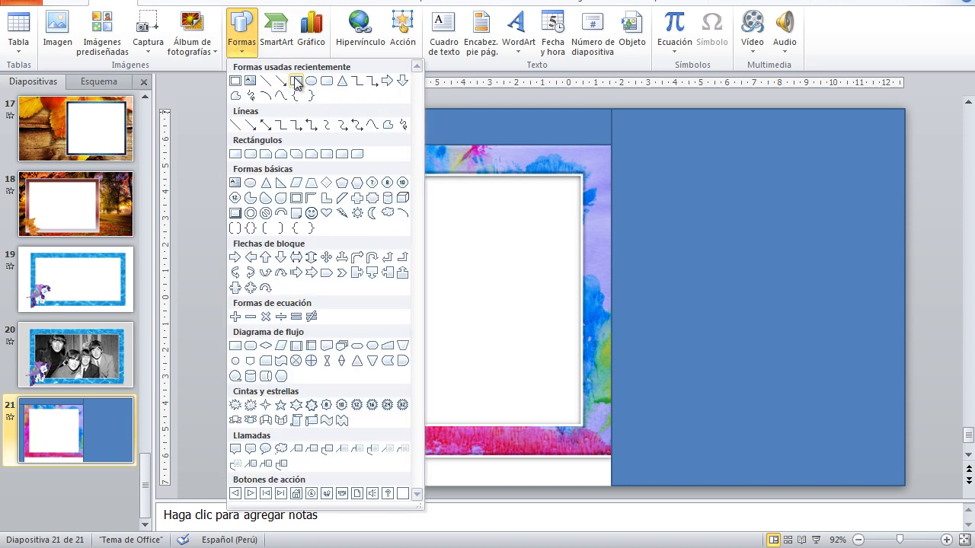
click(295, 81)
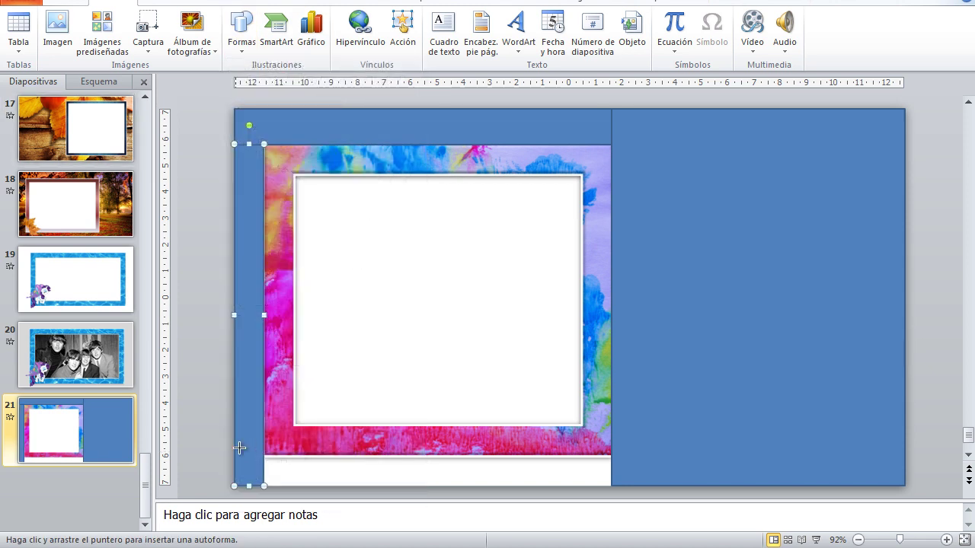
mouse_move(264, 455)
mouse_down()
mouse_move(285, 482)
mouse_move(610, 484)
mouse_up()
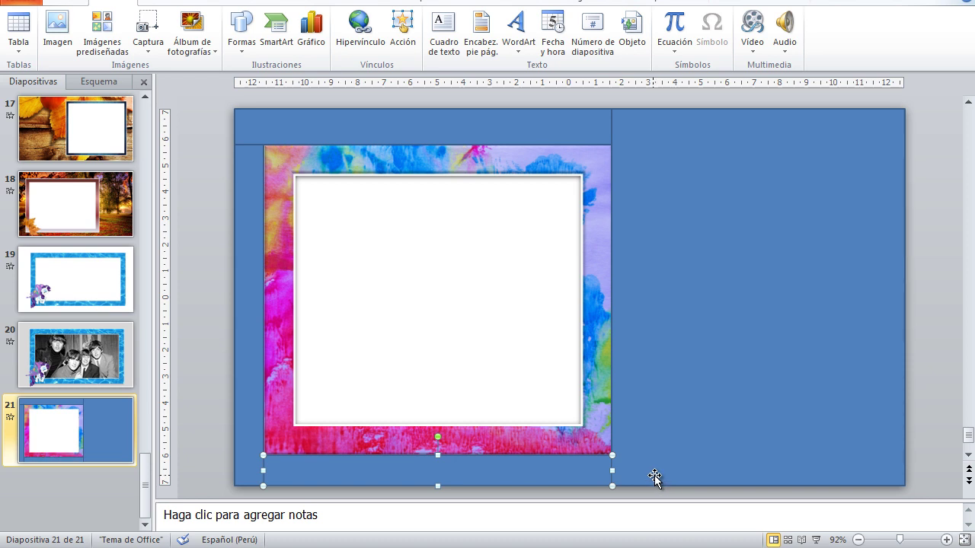
- Select the top, bottom, left and right blue rectangles and remove their outlines
shift+click(396, 131)
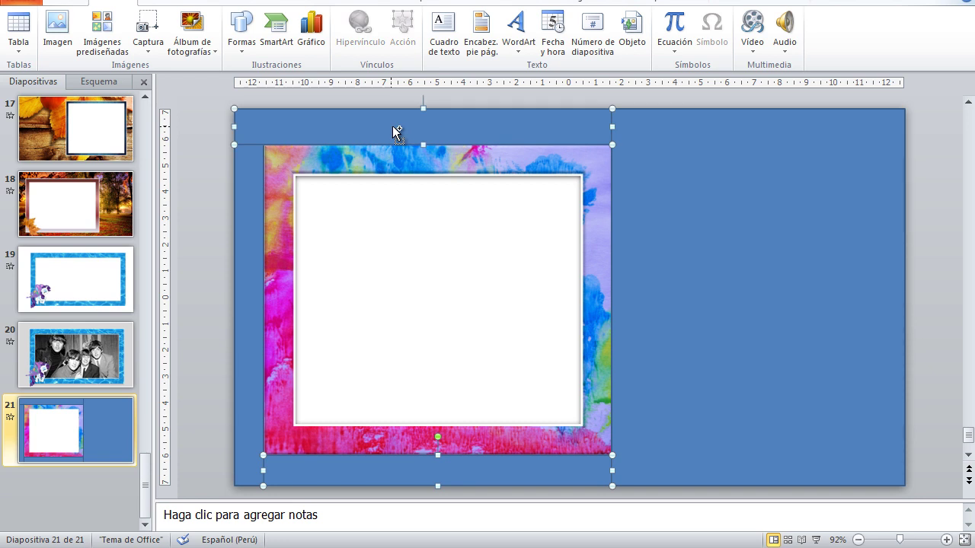
shift+click(249, 221)
shift+click(690, 352)
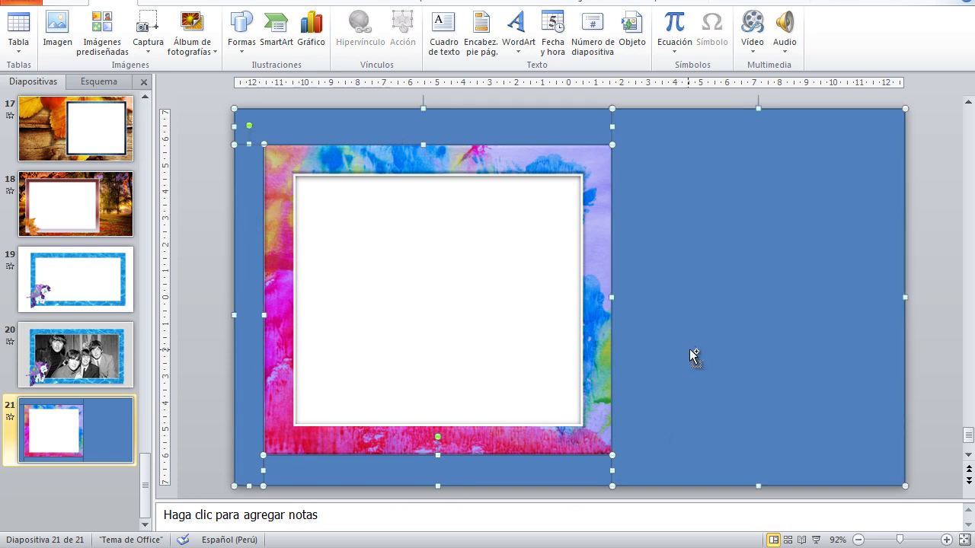
click(765, 3)
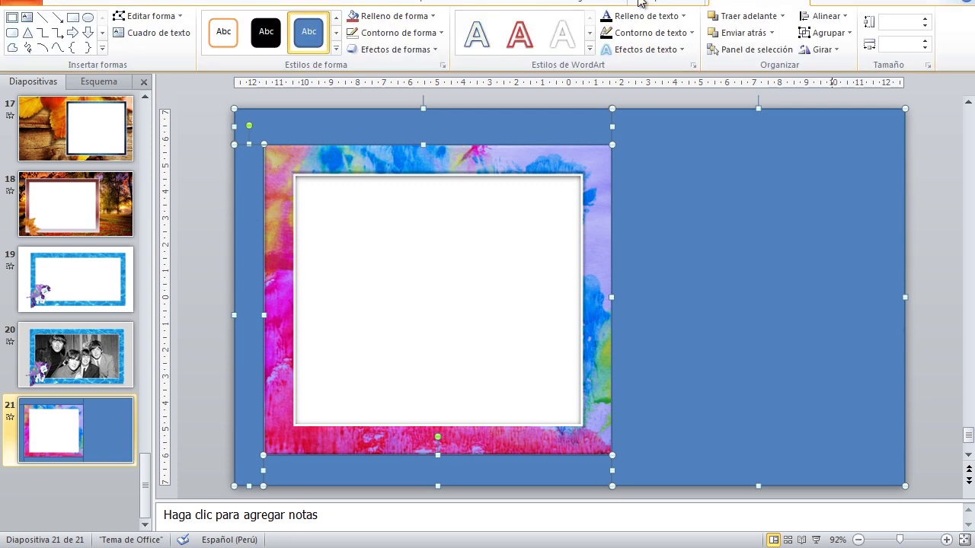
click(363, 34)
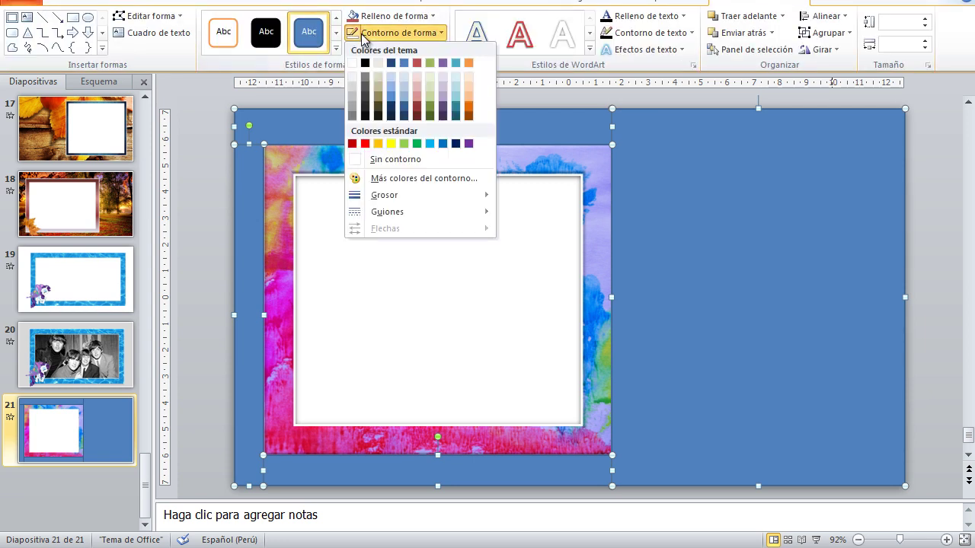
click(397, 161)
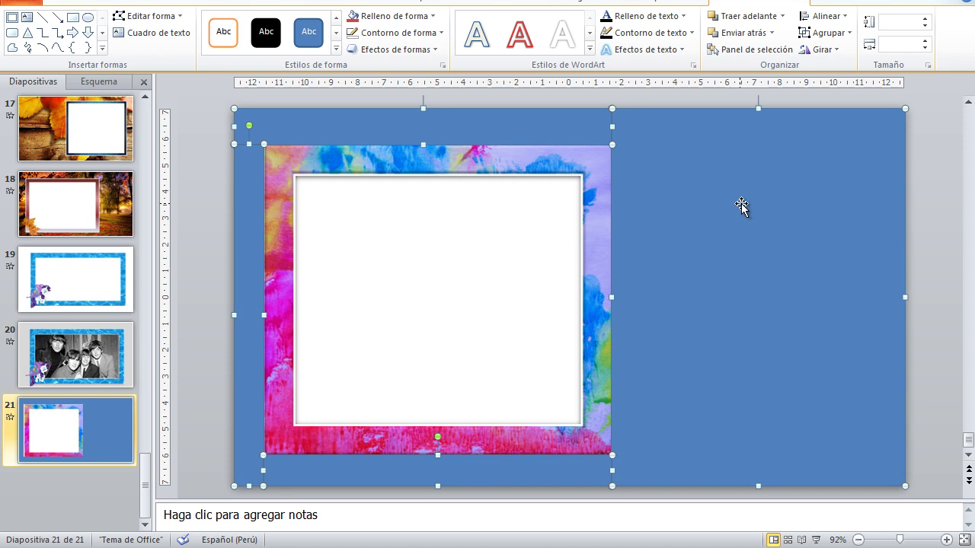
- Group the blue rectangles into one object and select the frame picture
click(826, 32)
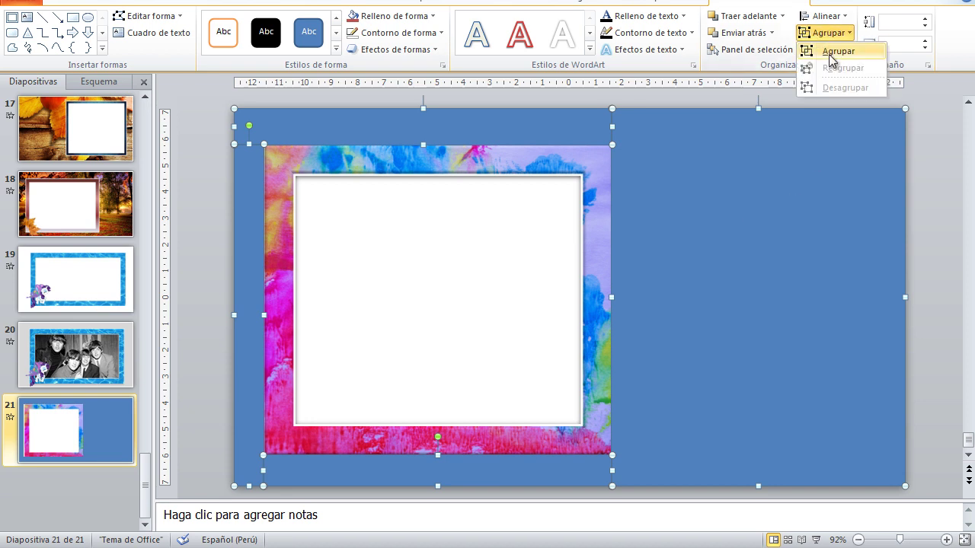
click(831, 58)
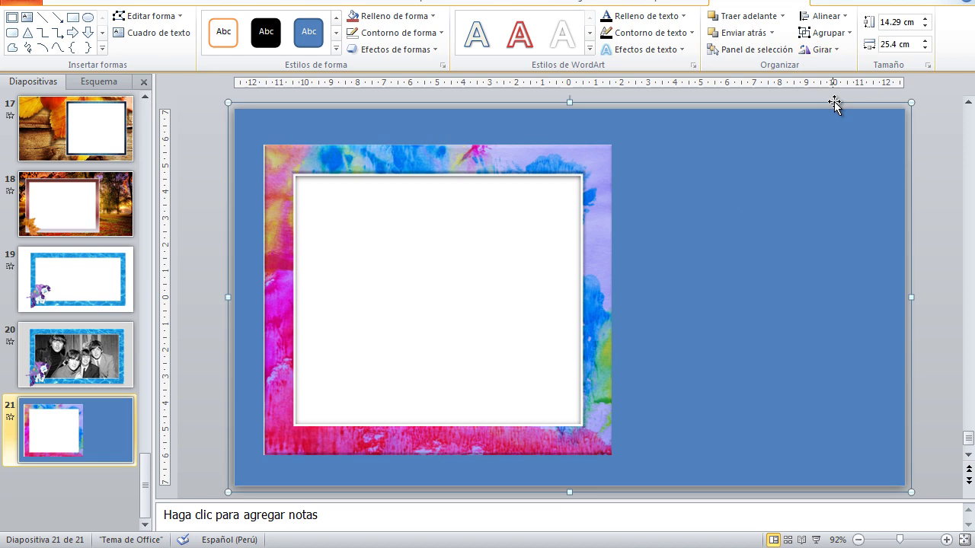
click(477, 156)
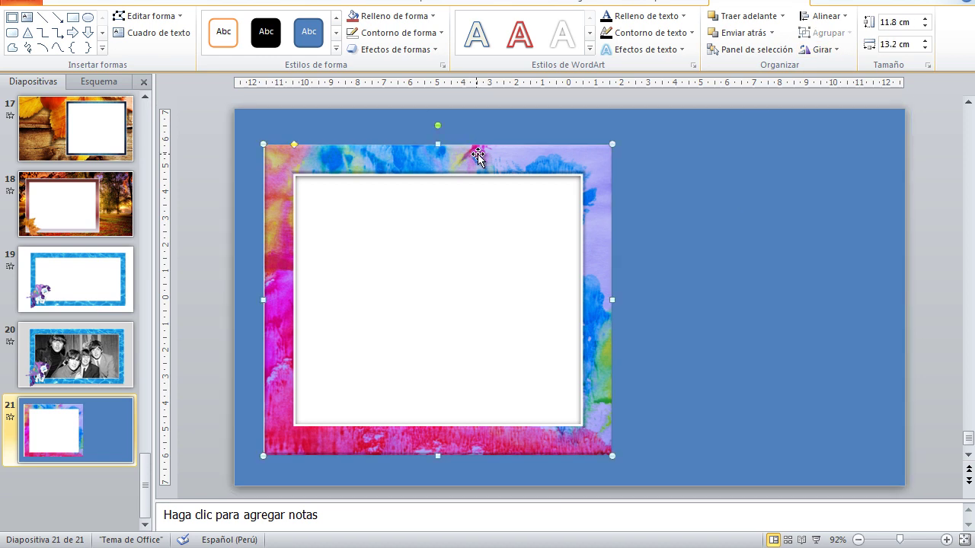
- Send the blue group back one layer and fill it with the balloons picture d
click(705, 197)
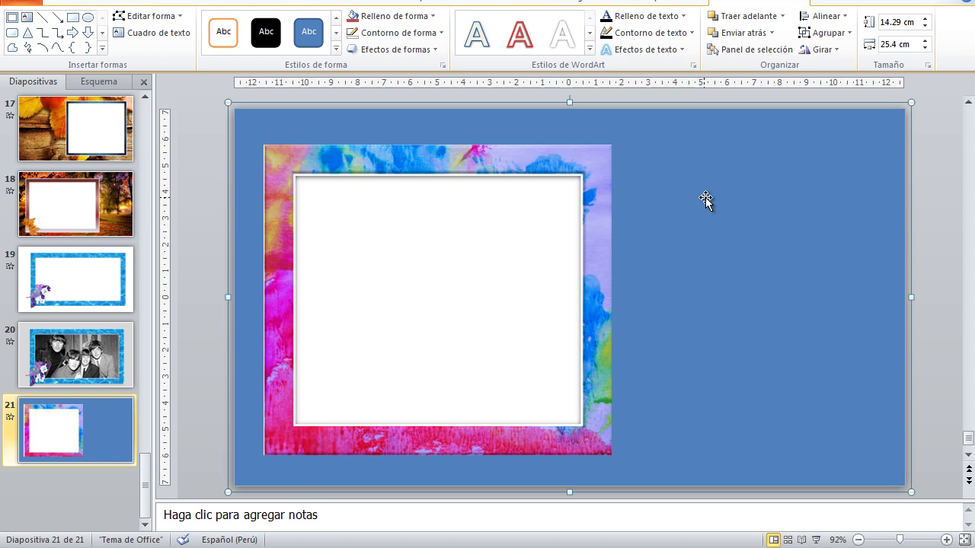
click(764, 35)
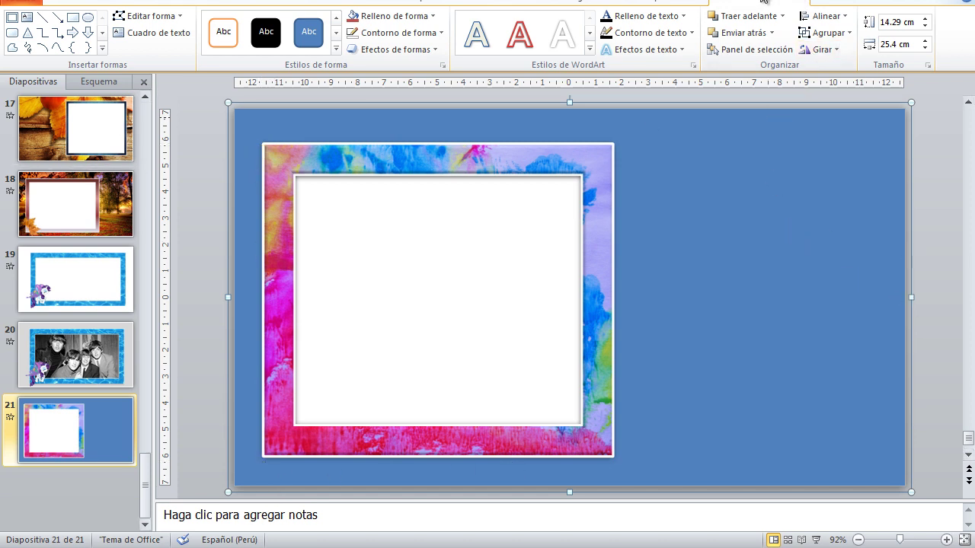
click(396, 18)
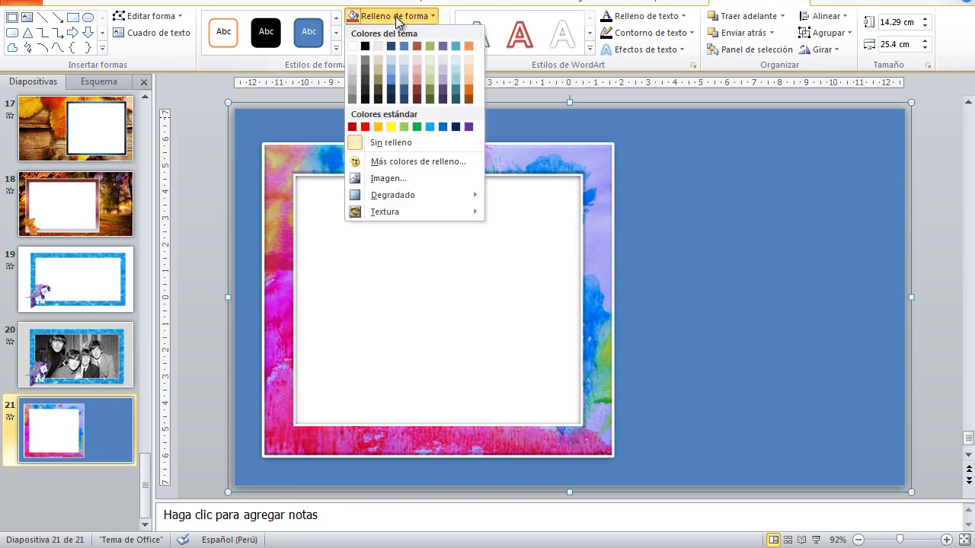
click(383, 177)
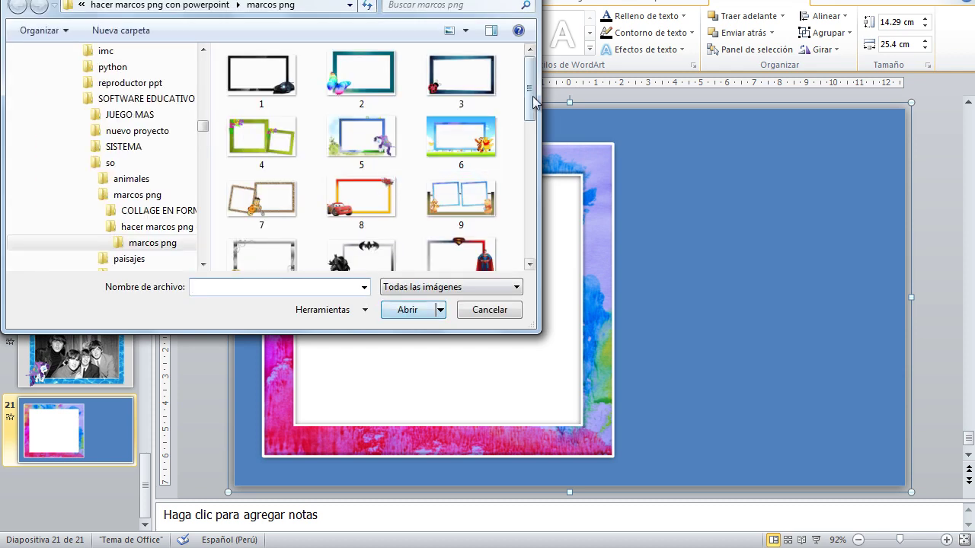
drag(532, 105, 529, 209)
click(483, 218)
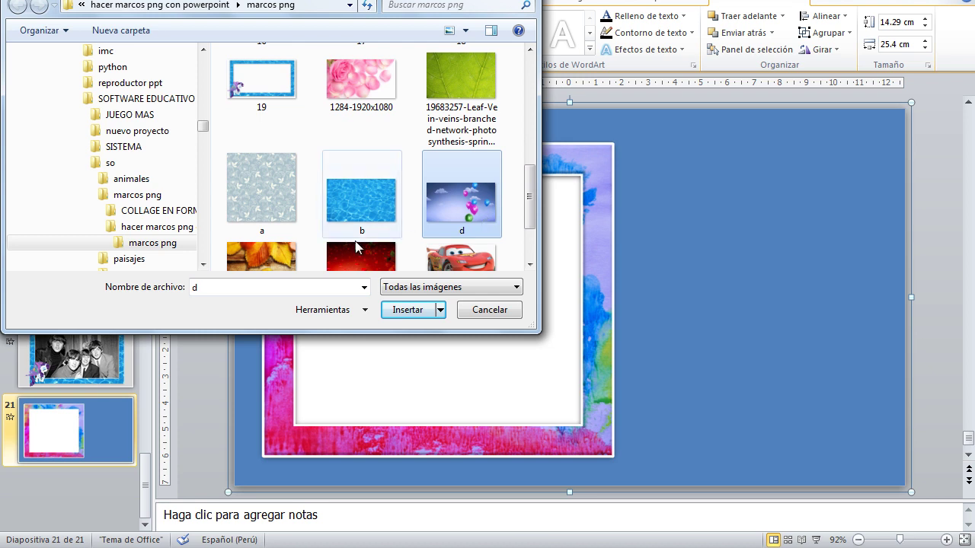
click(396, 313)
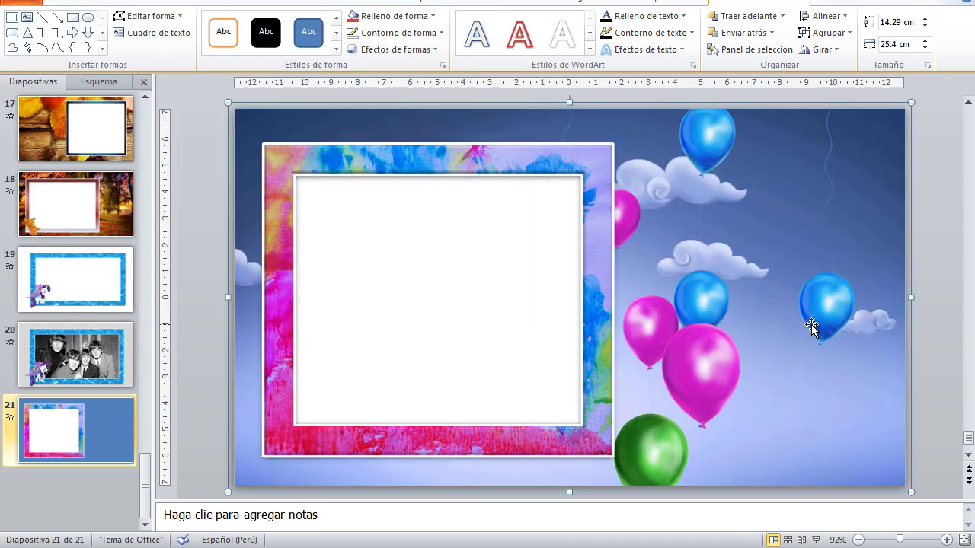
click(955, 306)
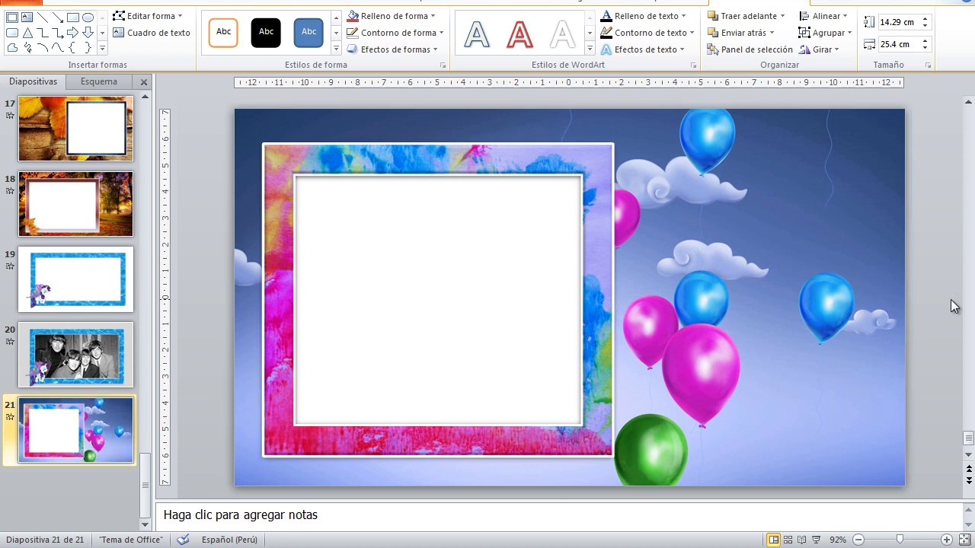
click(816, 540)
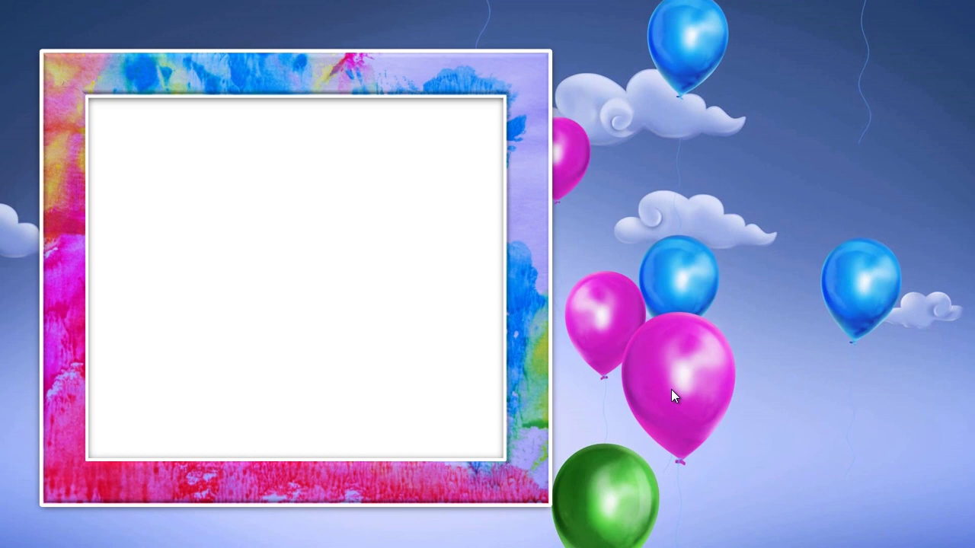
key(Escape)
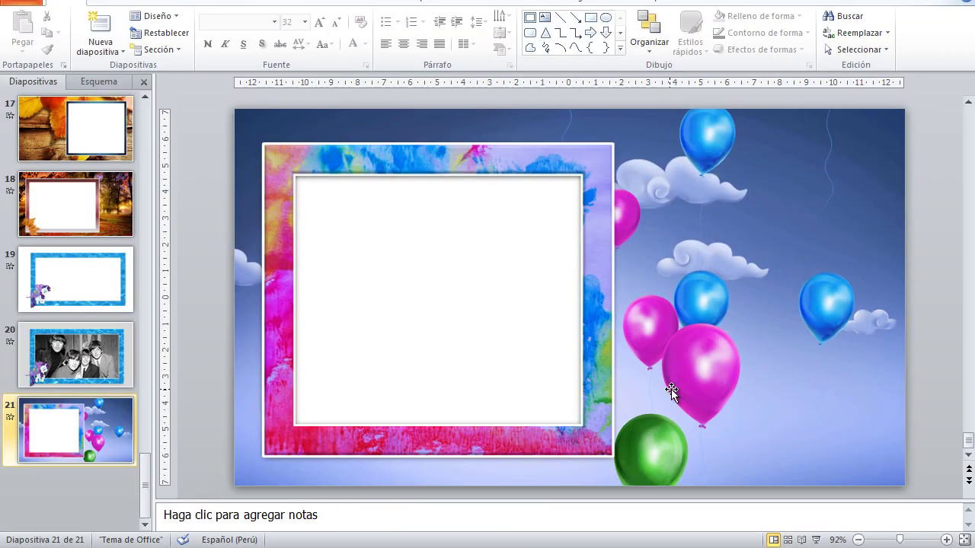
click(478, 156)
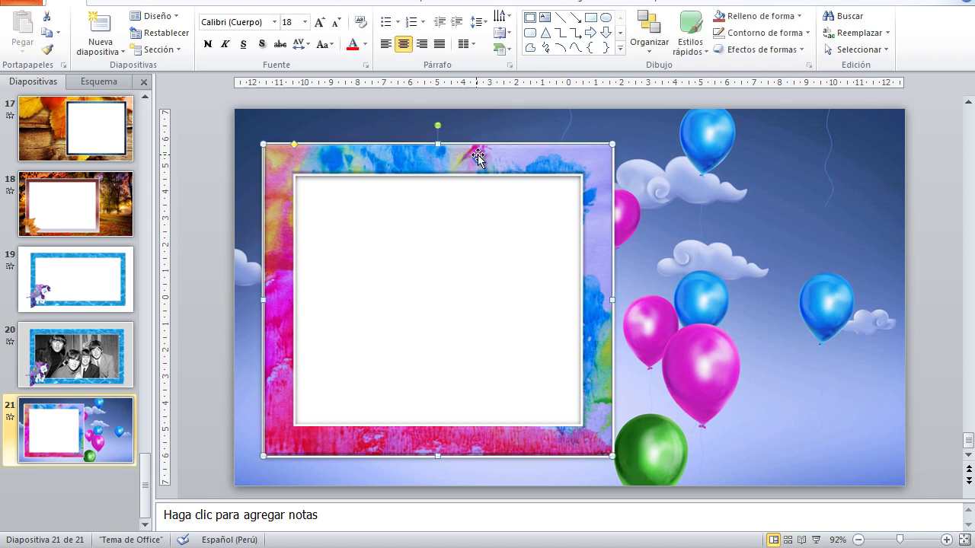
shift+click(767, 172)
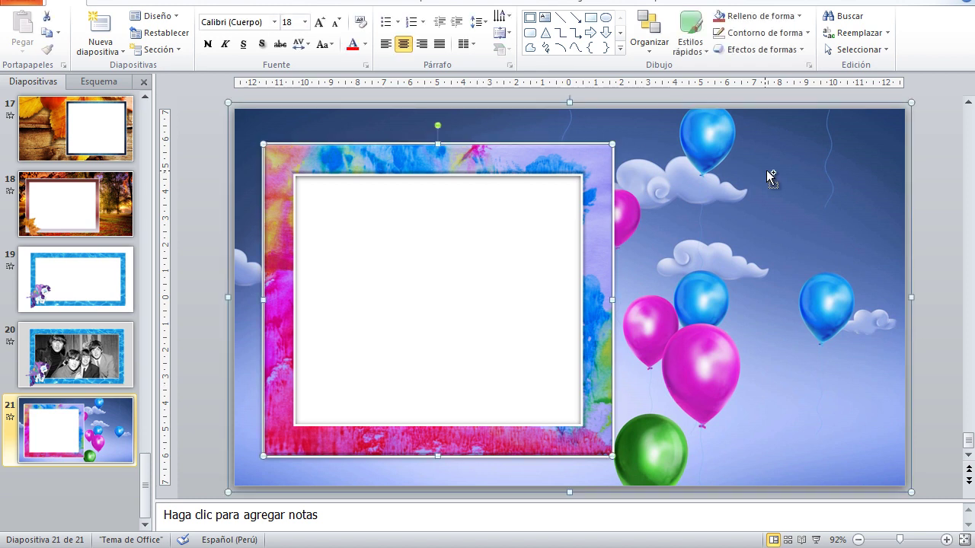
- Group the watercolour frame and balloon background into one 25.4 × 14.29 cm object
click(759, 3)
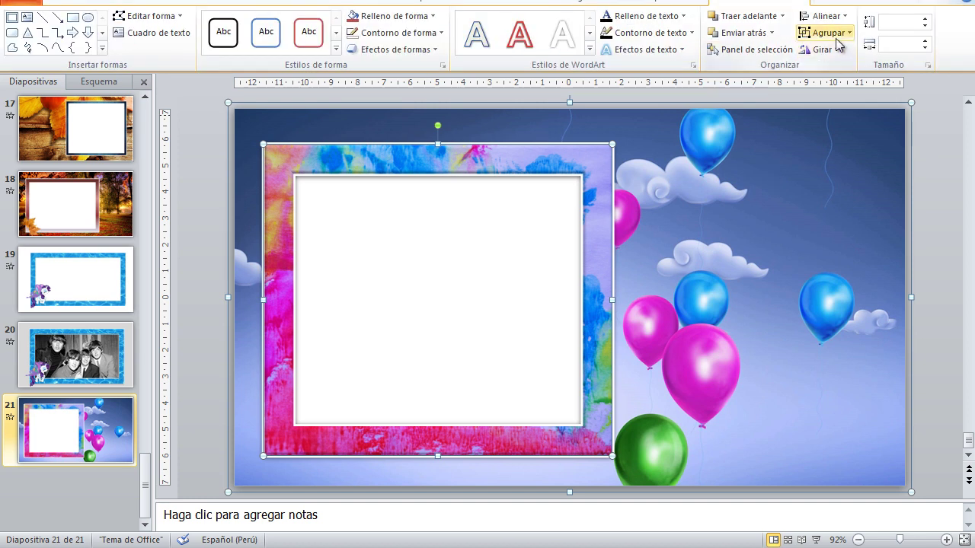
click(834, 33)
click(837, 51)
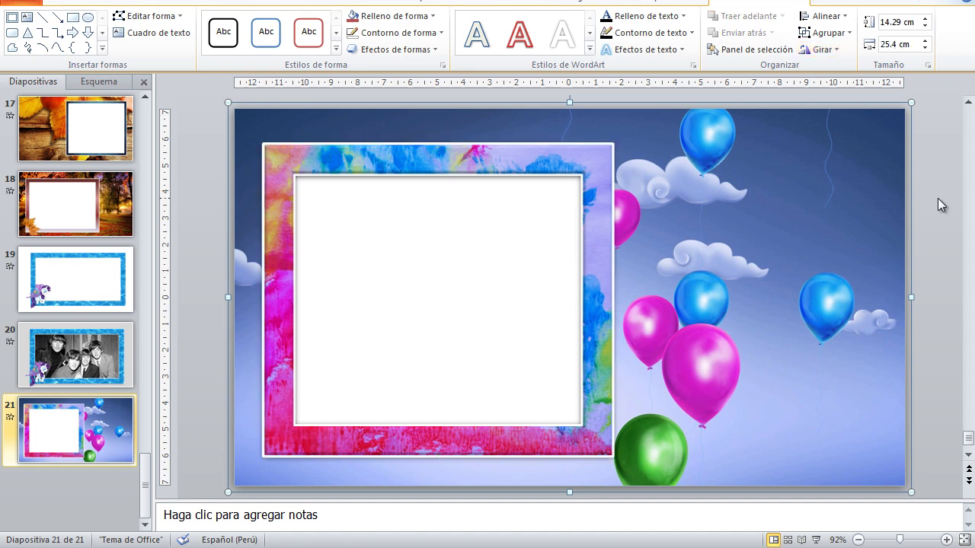
click(926, 179)
double_click(884, 174)
- Save the grouped balloon frame as a PNG image named '20' in the marcos png folder
right_click(812, 151)
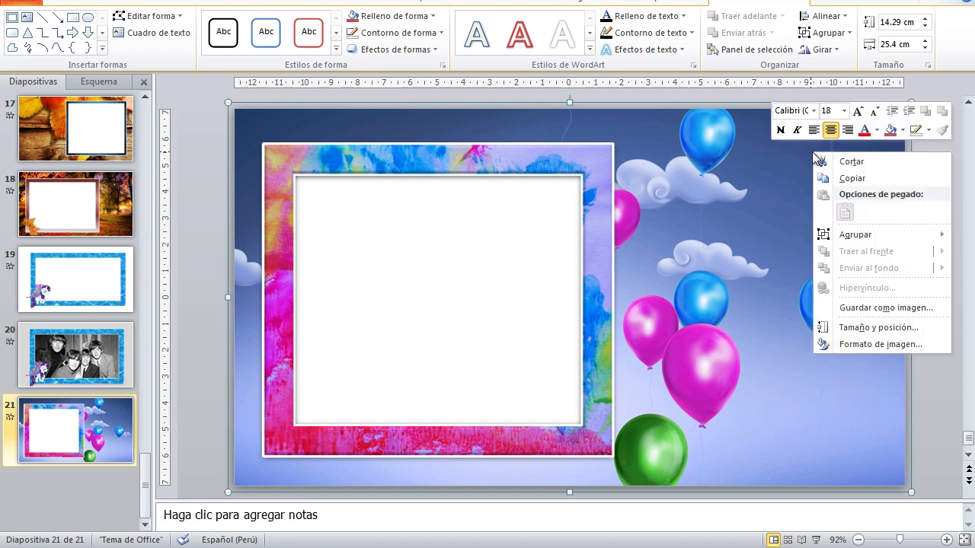
click(853, 311)
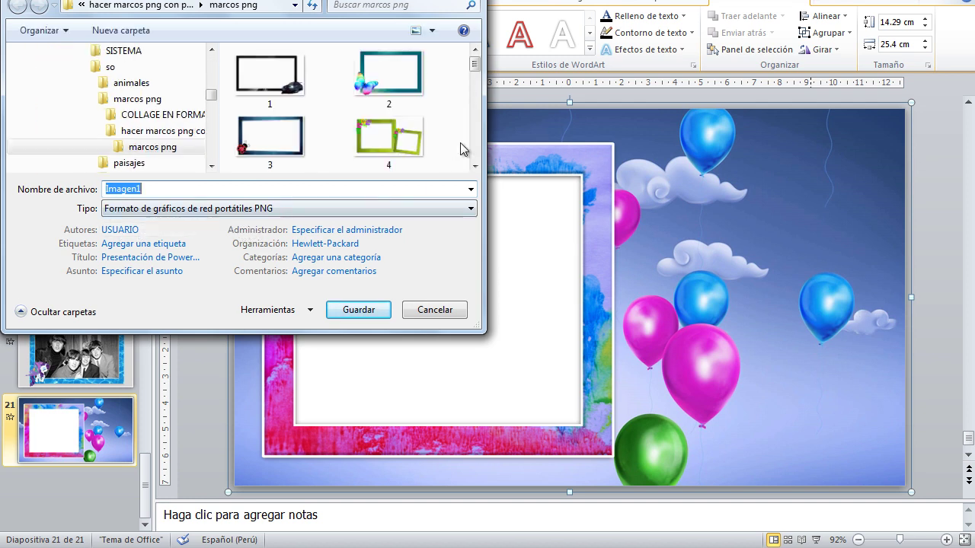
drag(475, 67, 488, 139)
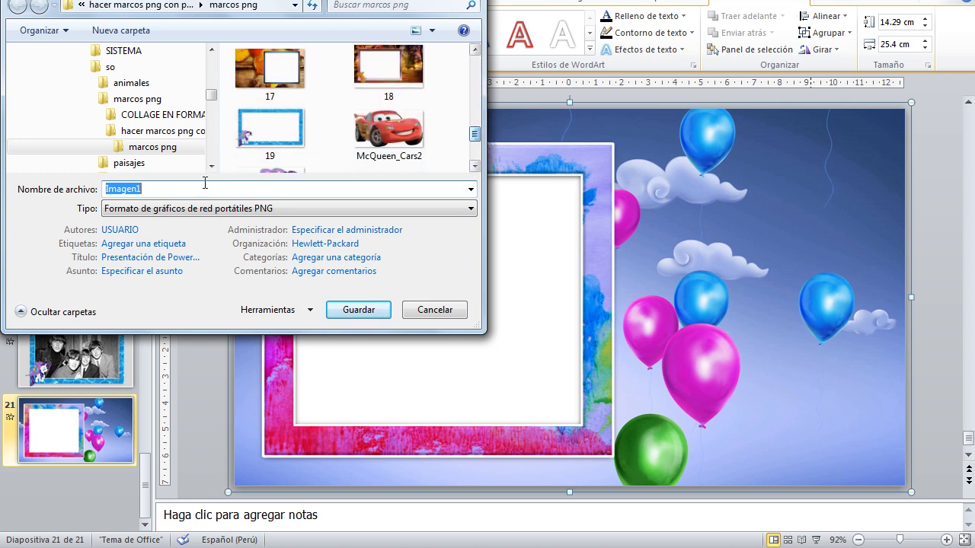
key(BackSpace)
text(20)
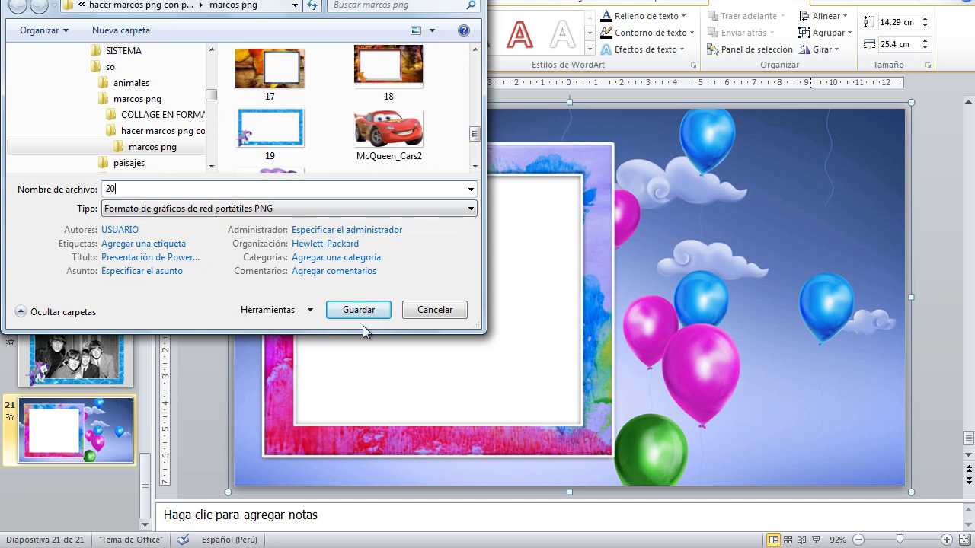
click(364, 313)
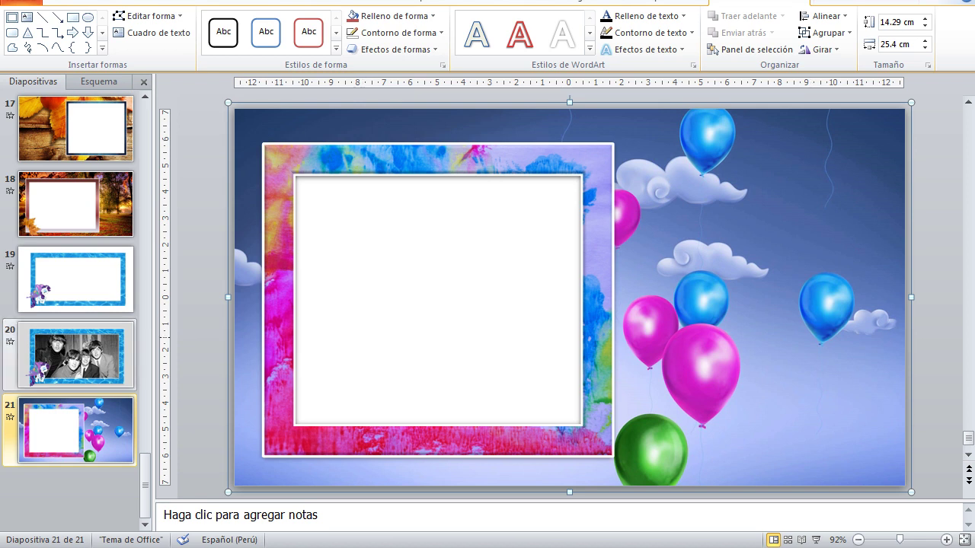
- Add a new slide 22 after slide 21 with Nueva diapositiva
click(25, 466)
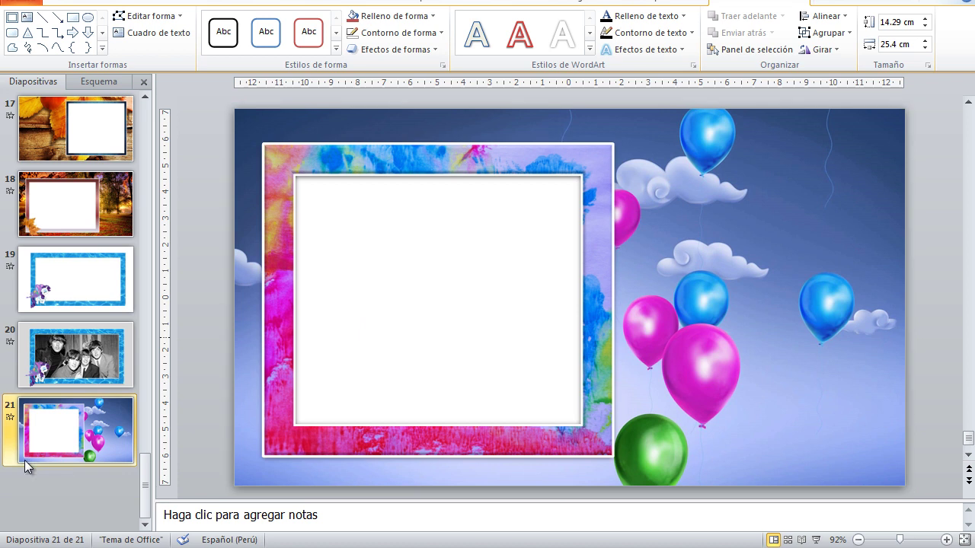
right_click(25, 466)
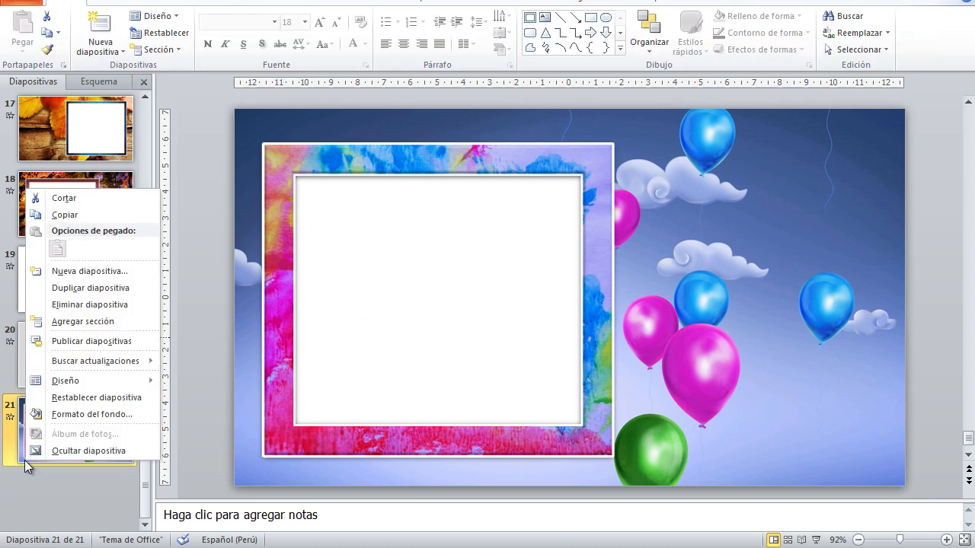
click(73, 272)
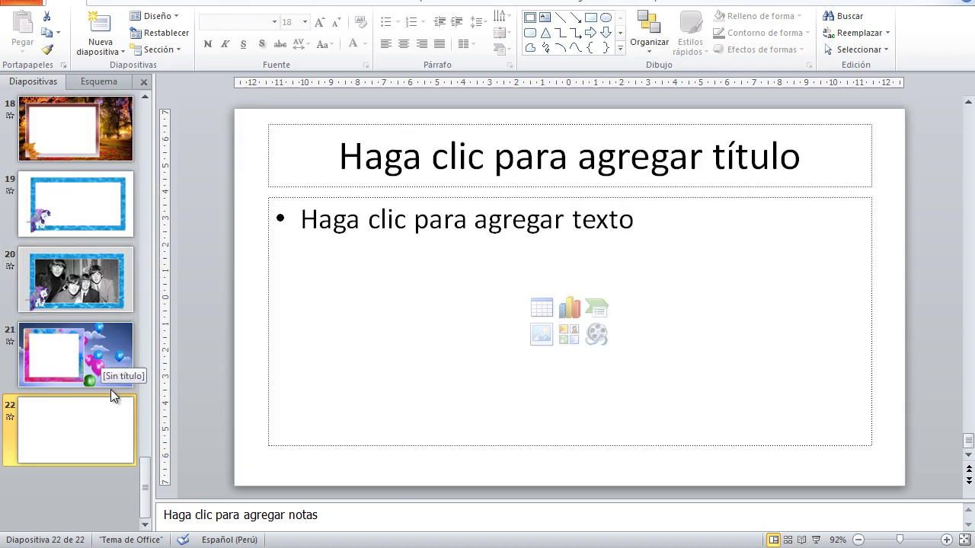
- Delete the title and content placeholders so slide 22 is blank
click(292, 125)
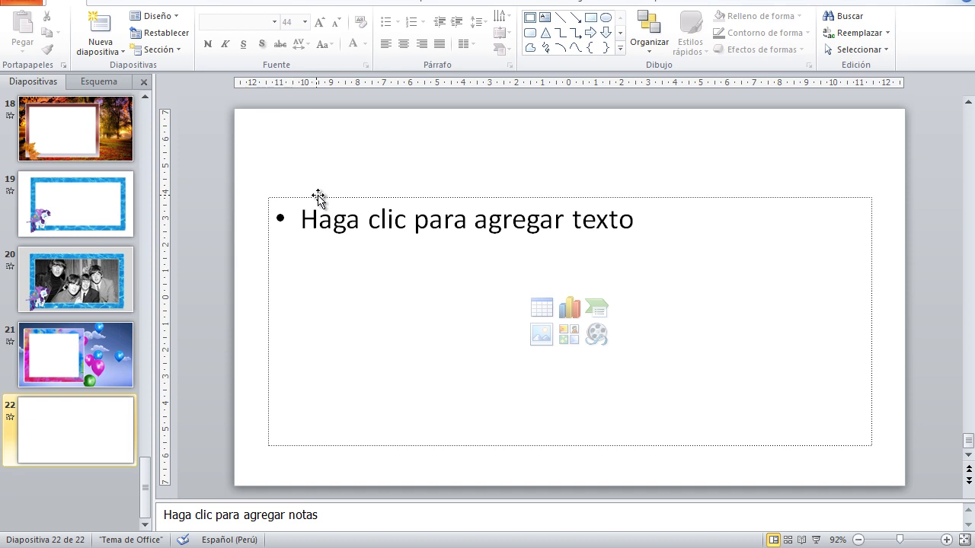
click(321, 196)
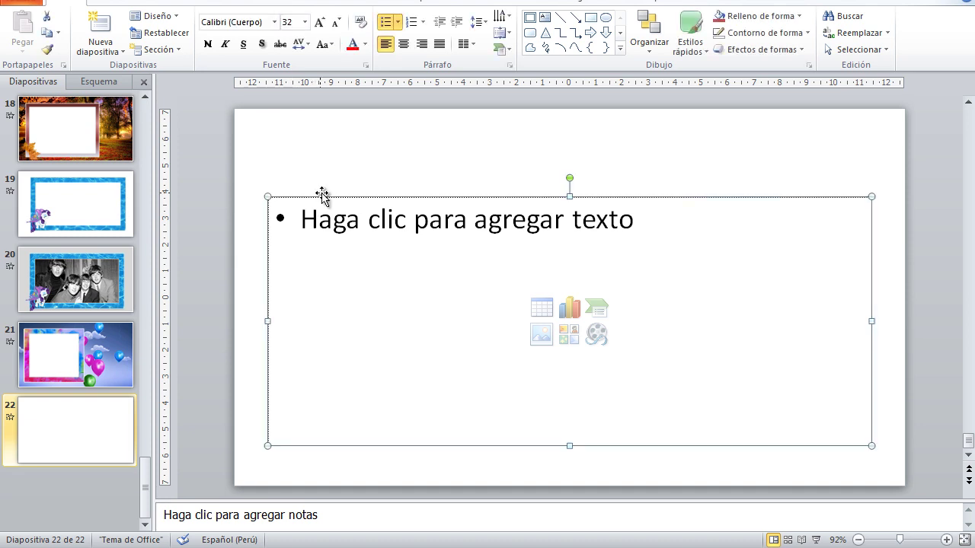
key(Delete)
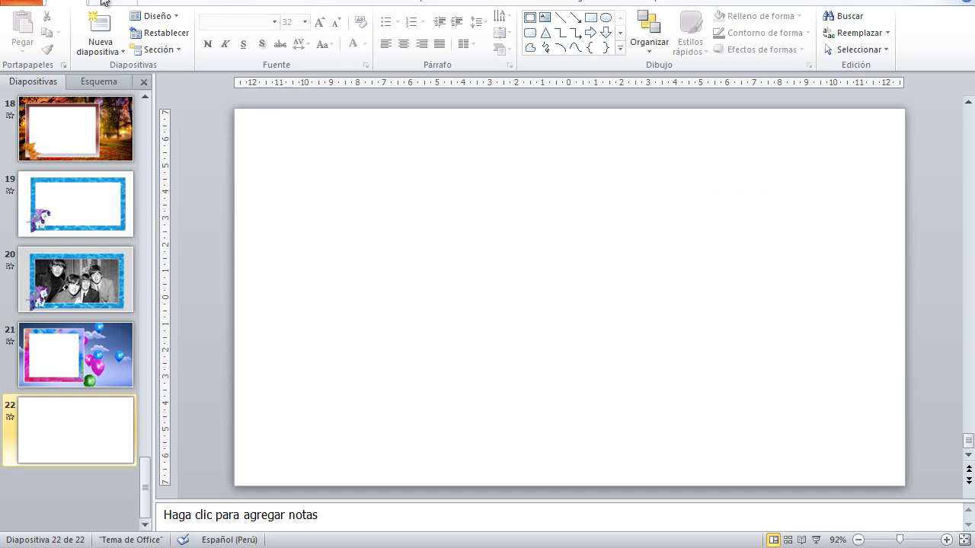
click(104, 2)
- Insert frame image 20 from the marcos png folder onto slide 22
click(59, 23)
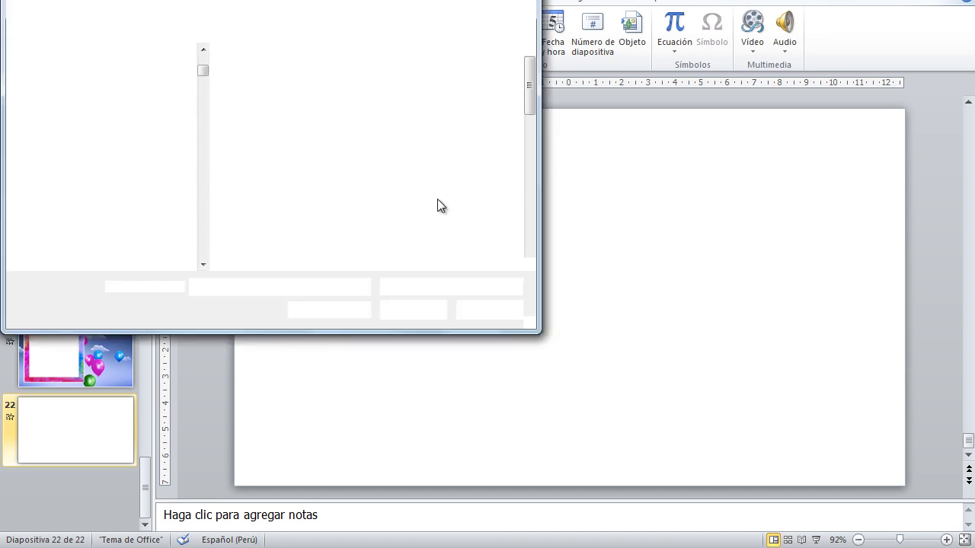
drag(533, 109, 531, 191)
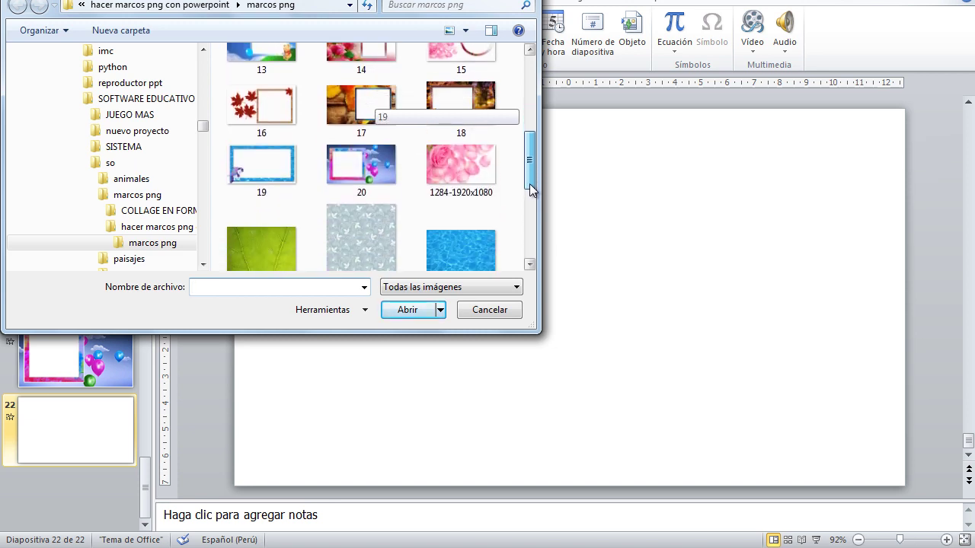
click(358, 171)
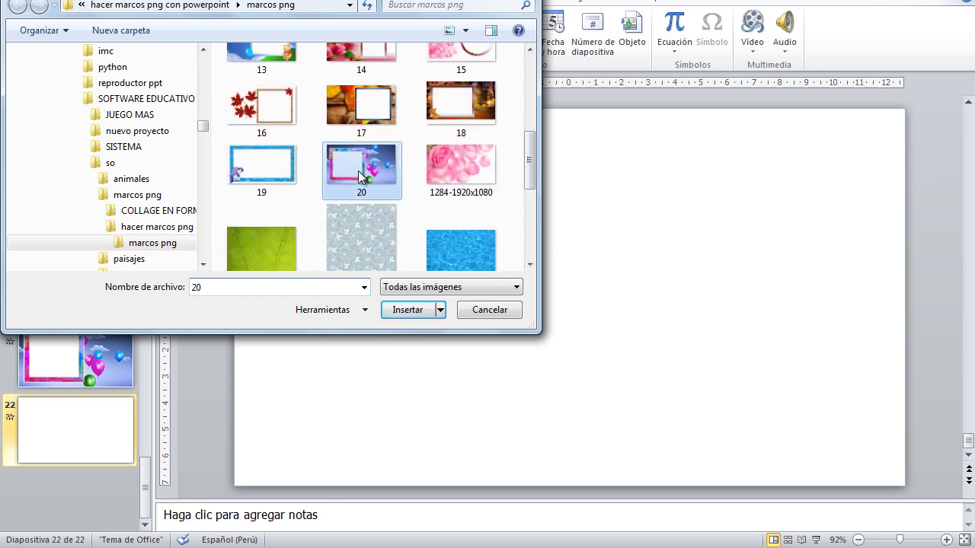
click(404, 310)
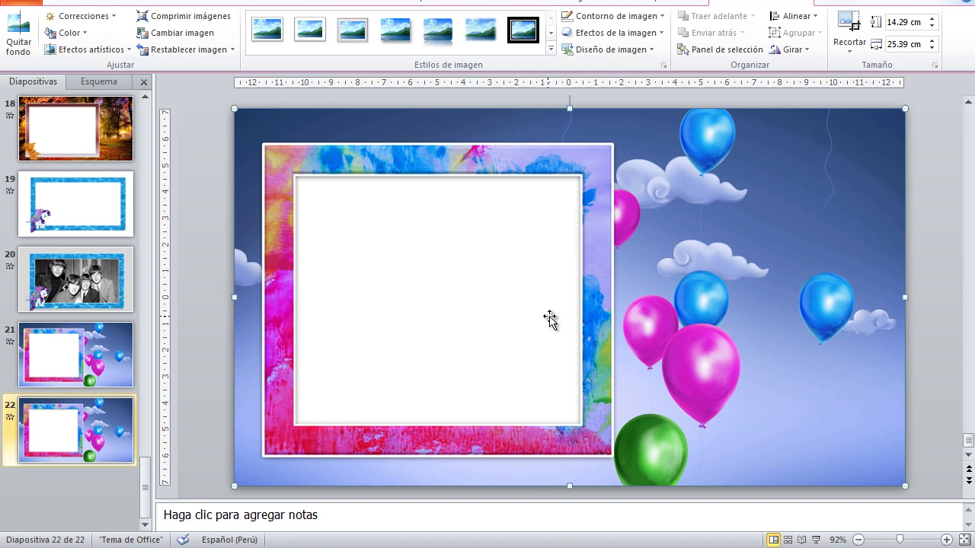
click(944, 269)
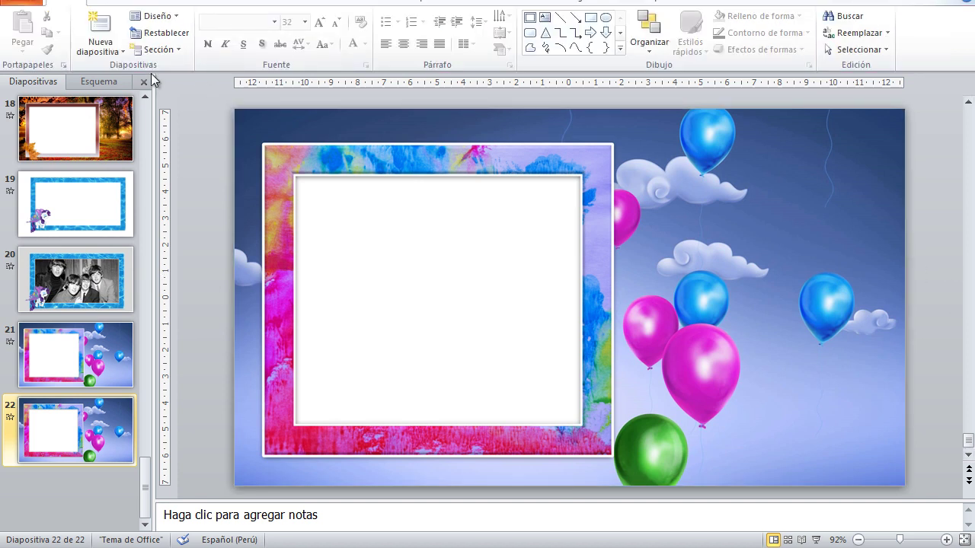
click(121, 3)
- Insert the familia-feliz beach photo from SOFTWARE EDUCATIVO > so > animales onto slide 22
click(61, 34)
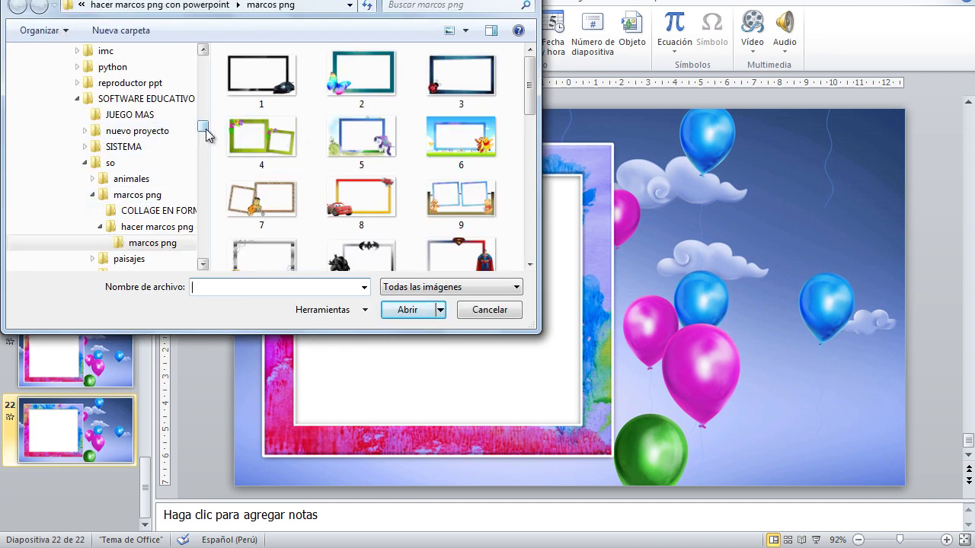
drag(204, 126, 203, 98)
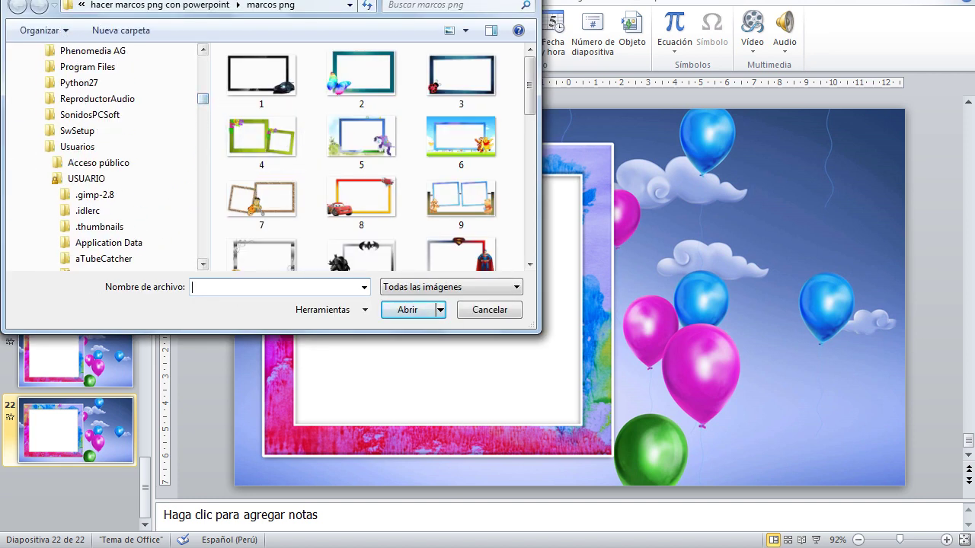
click(155, 8)
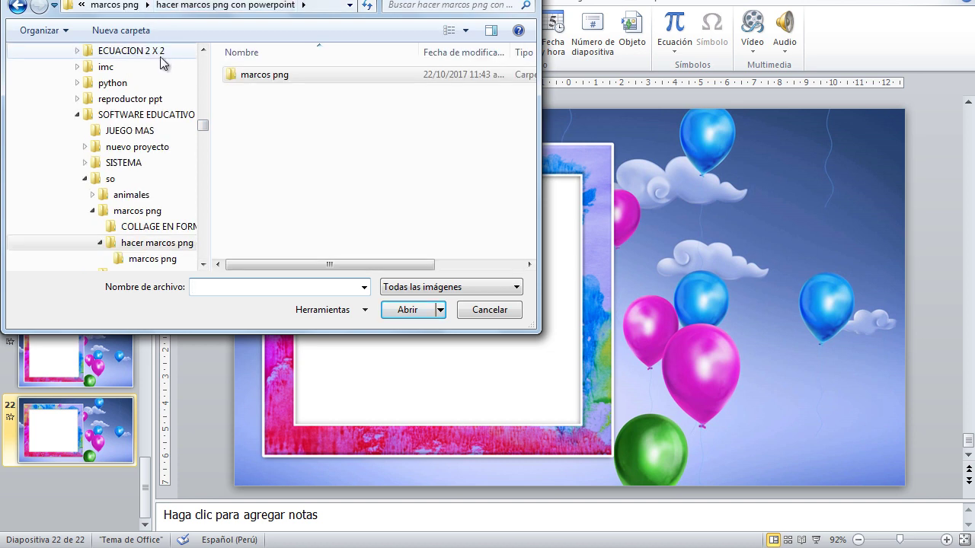
click(106, 8)
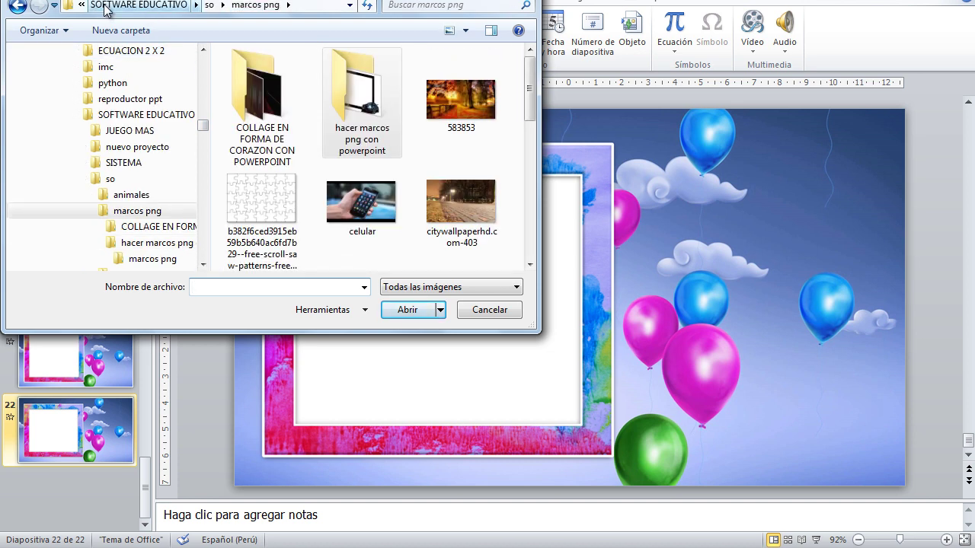
click(105, 7)
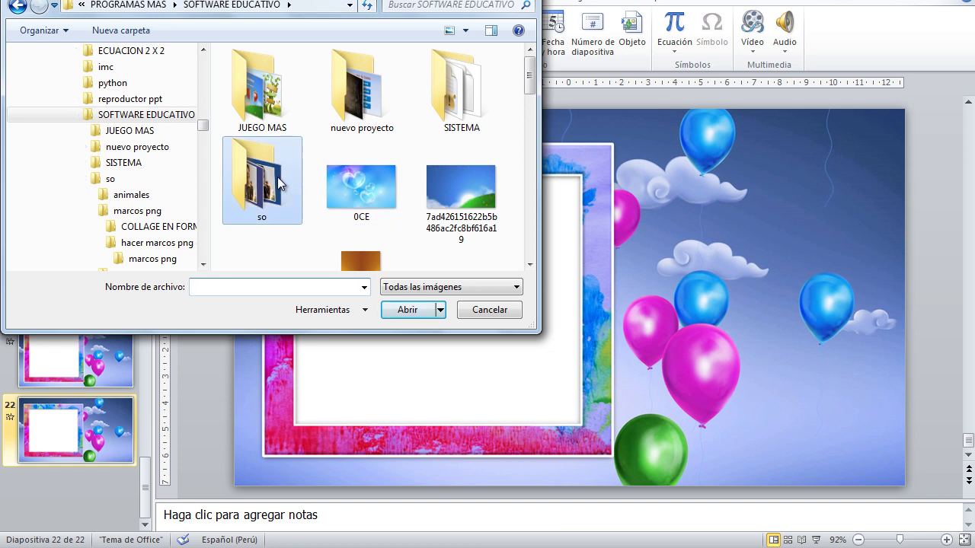
double_click(272, 179)
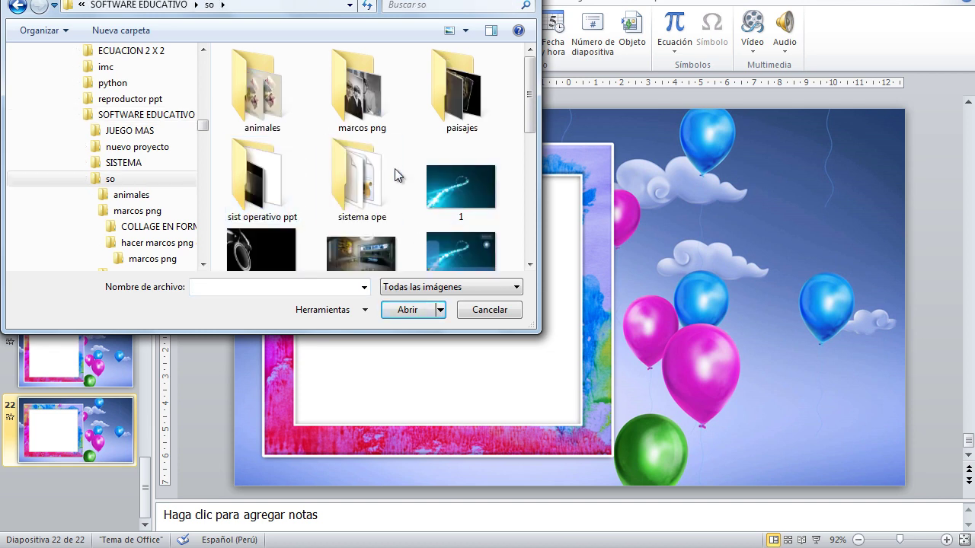
double_click(271, 111)
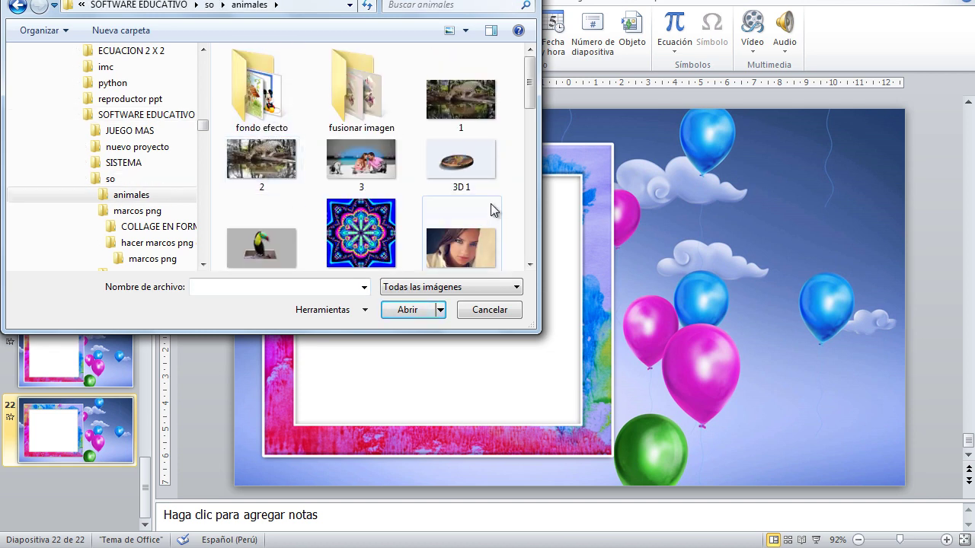
drag(529, 112, 530, 181)
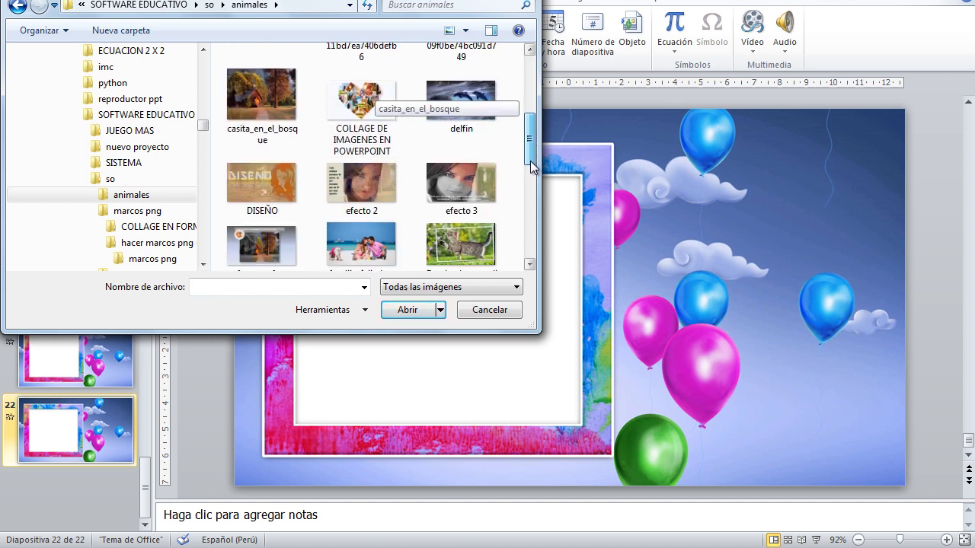
click(329, 161)
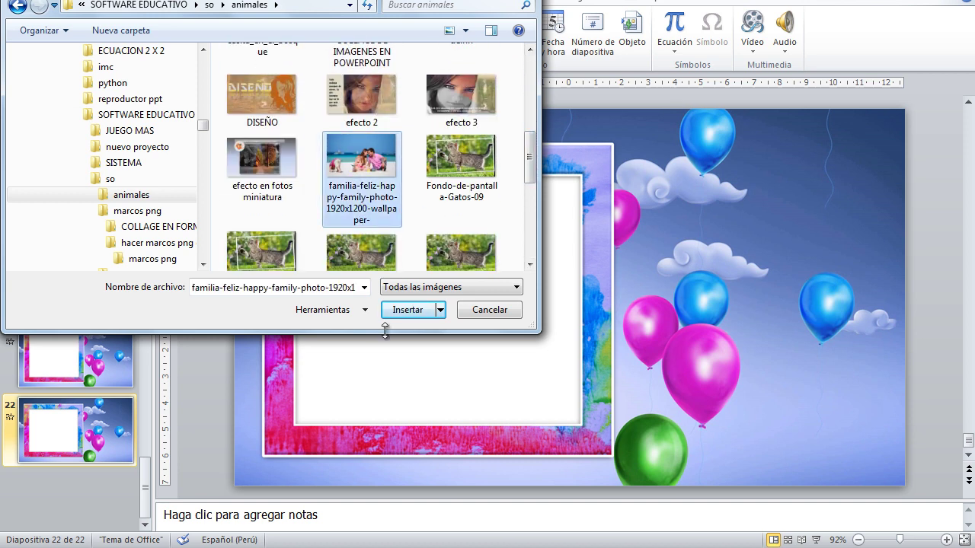
click(390, 317)
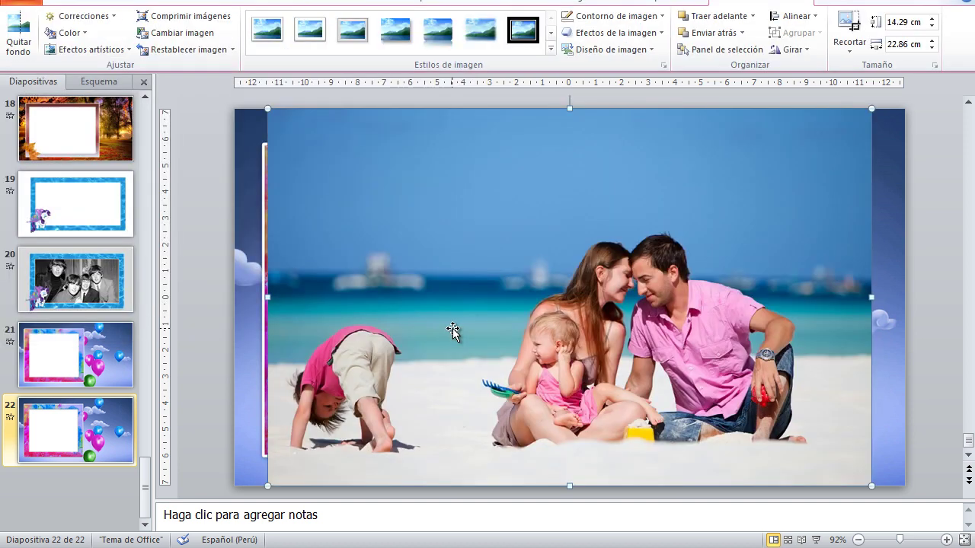
- Crop the beach photo's right edge and top with Recortar, leaving it 12.18 × 20.18 cm
click(849, 50)
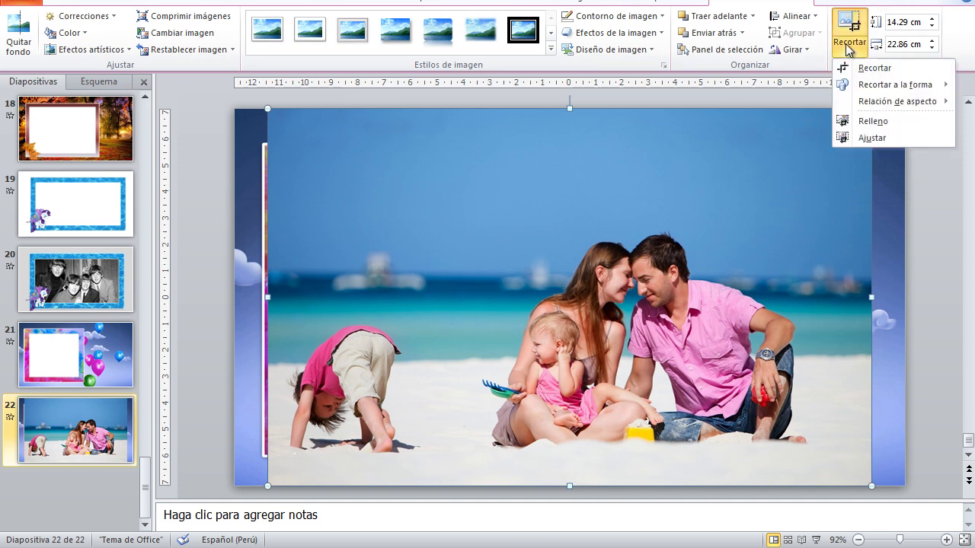
click(861, 71)
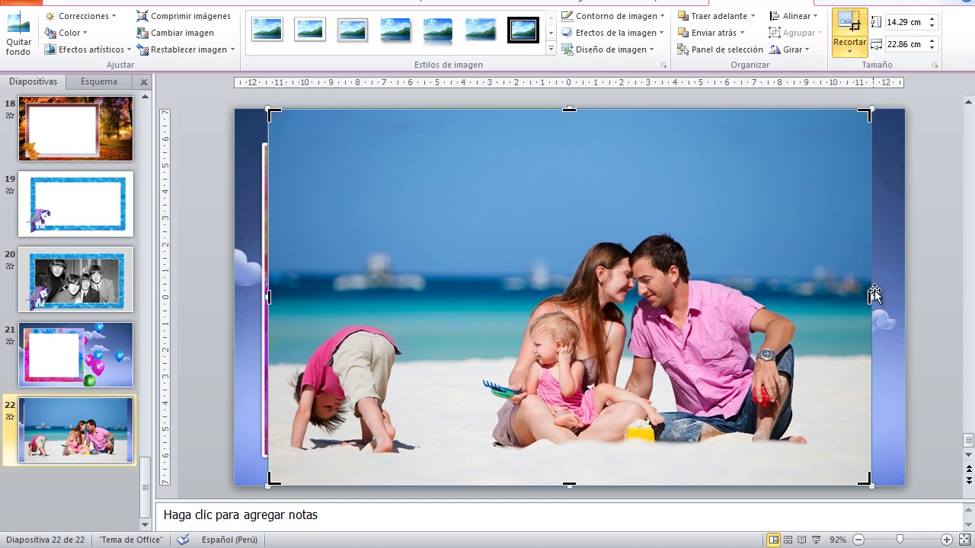
drag(871, 297, 799, 320)
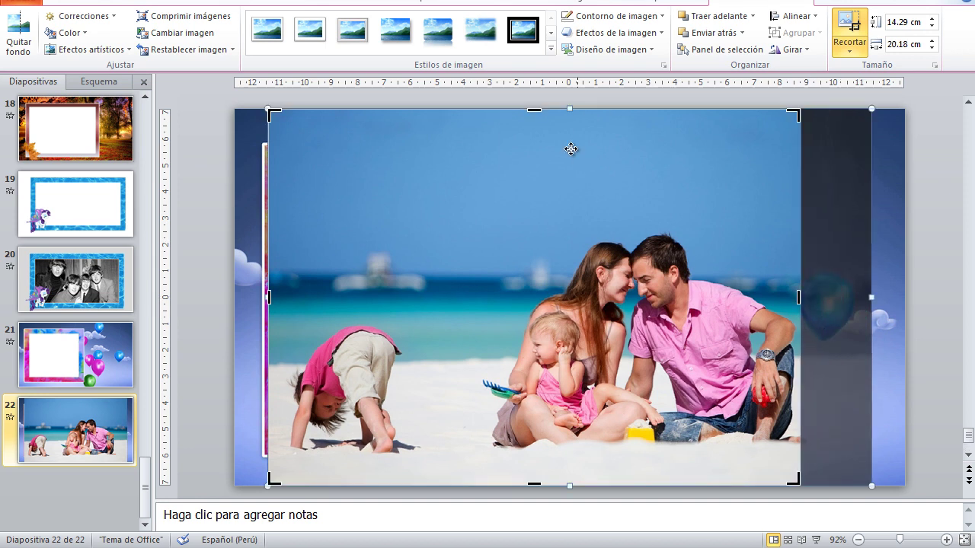
drag(535, 110, 535, 180)
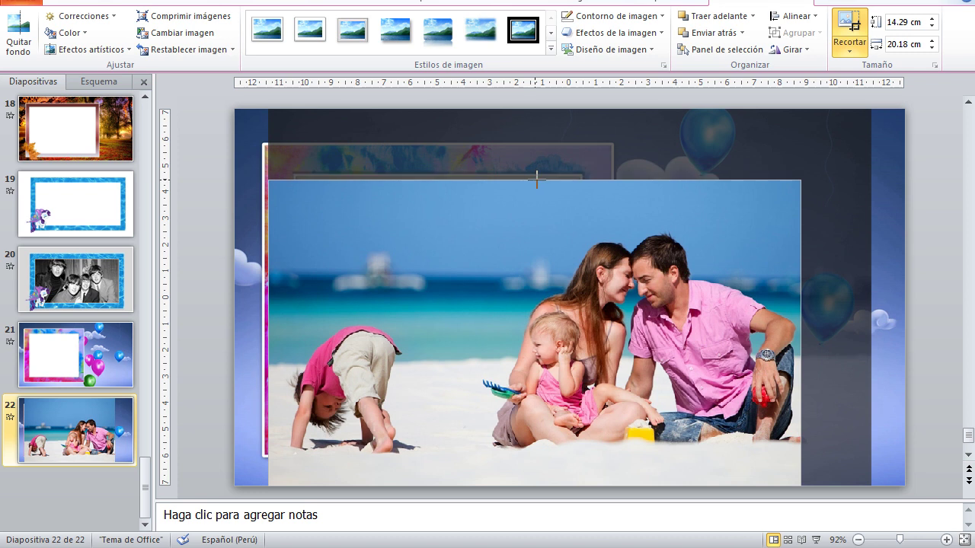
drag(536, 179, 535, 165)
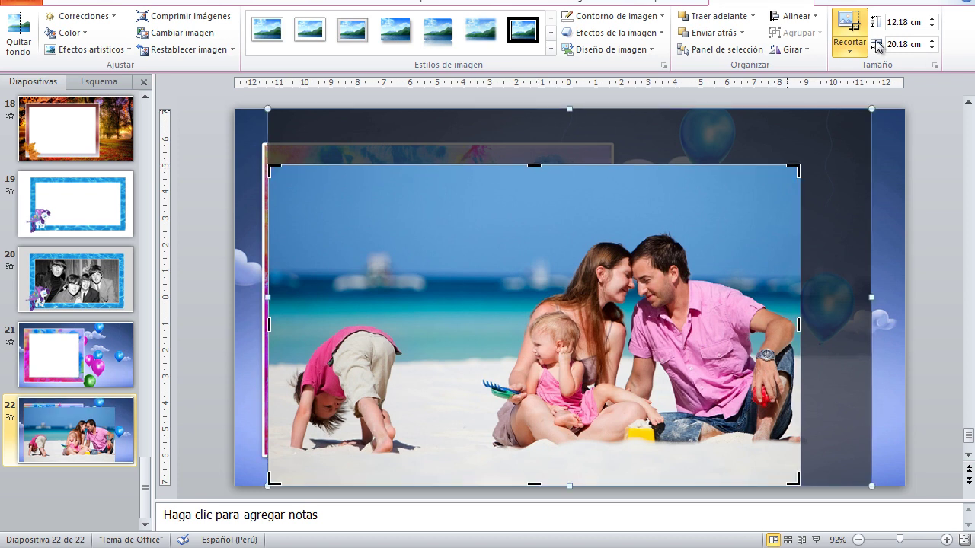
- Apply the crop, resize the photo to 10.4 × 13.08 cm and position it in the frame opening
click(849, 31)
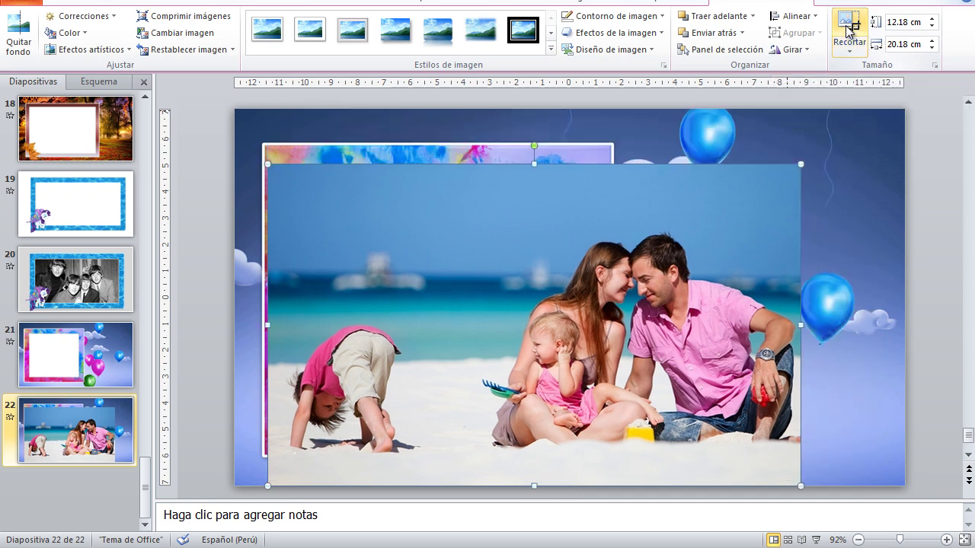
drag(551, 254, 529, 241)
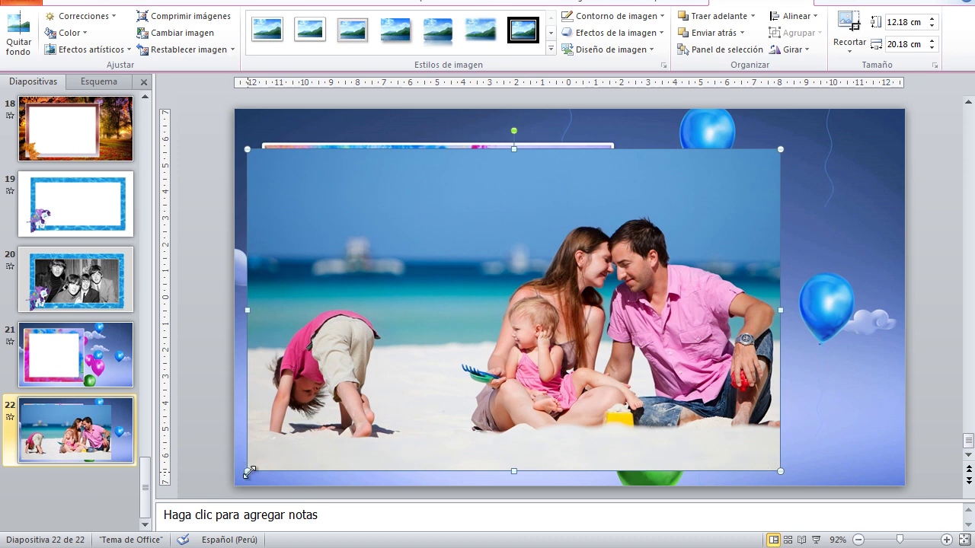
drag(280, 466, 308, 451)
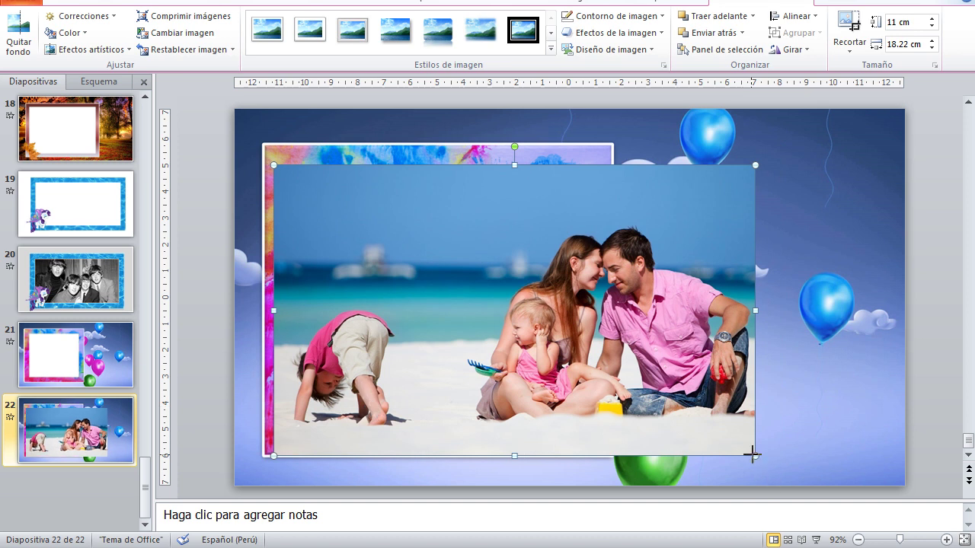
drag(754, 455, 729, 442)
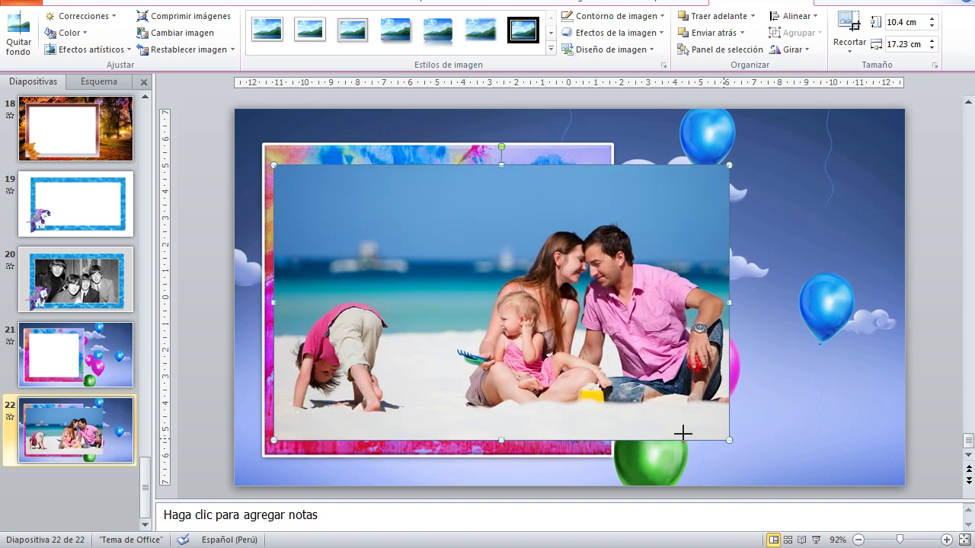
drag(684, 433, 688, 433)
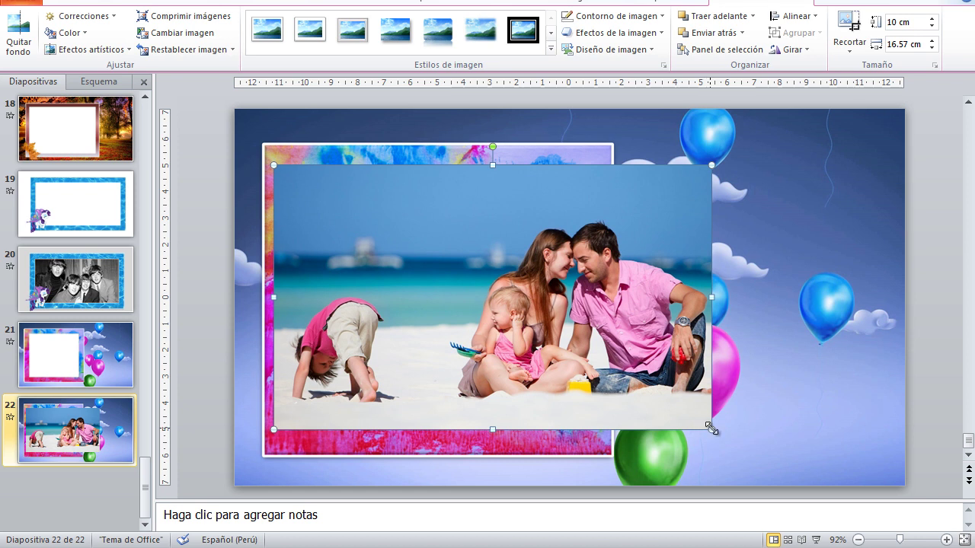
mouse_move(709, 429)
mouse_down()
mouse_move(598, 404)
mouse_move(609, 402)
mouse_up()
drag(576, 373, 561, 386)
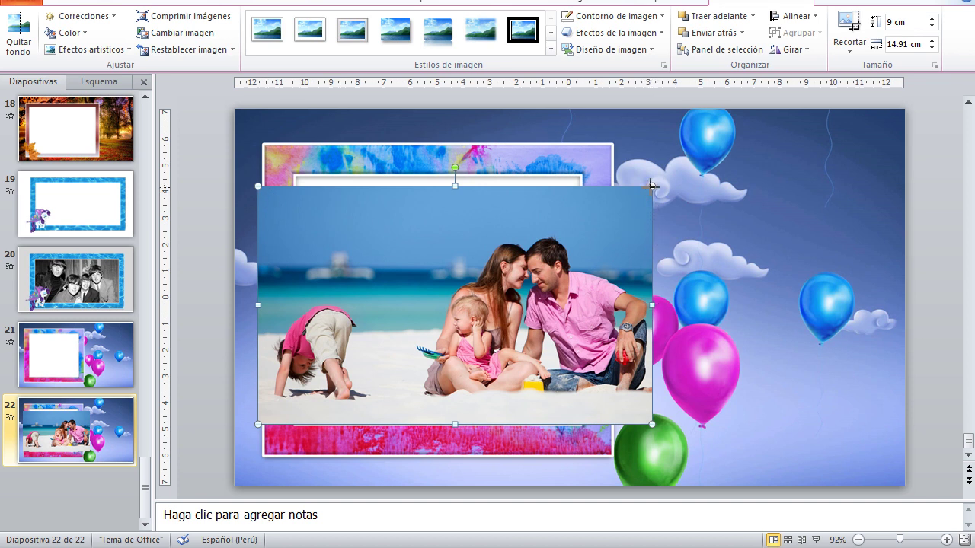
drag(454, 183, 454, 163)
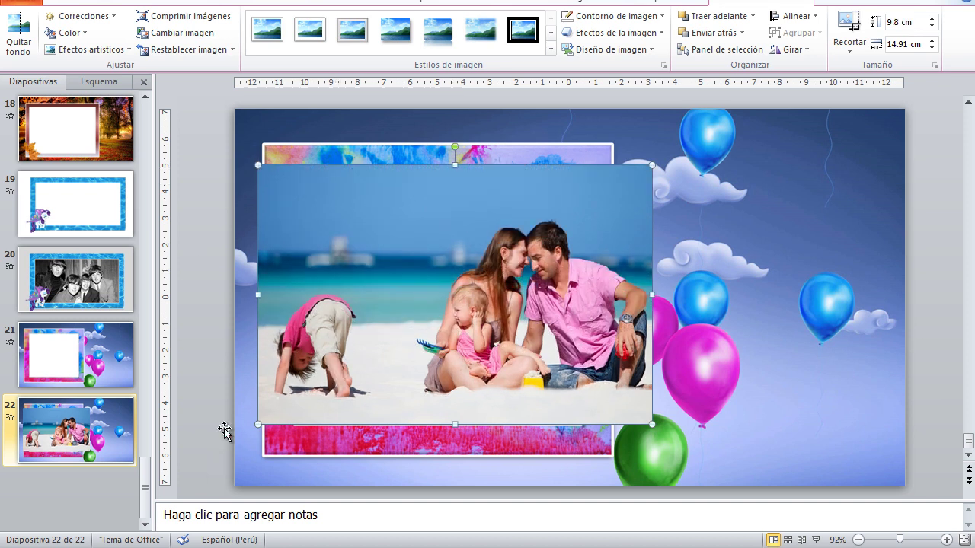
drag(321, 393, 322, 393)
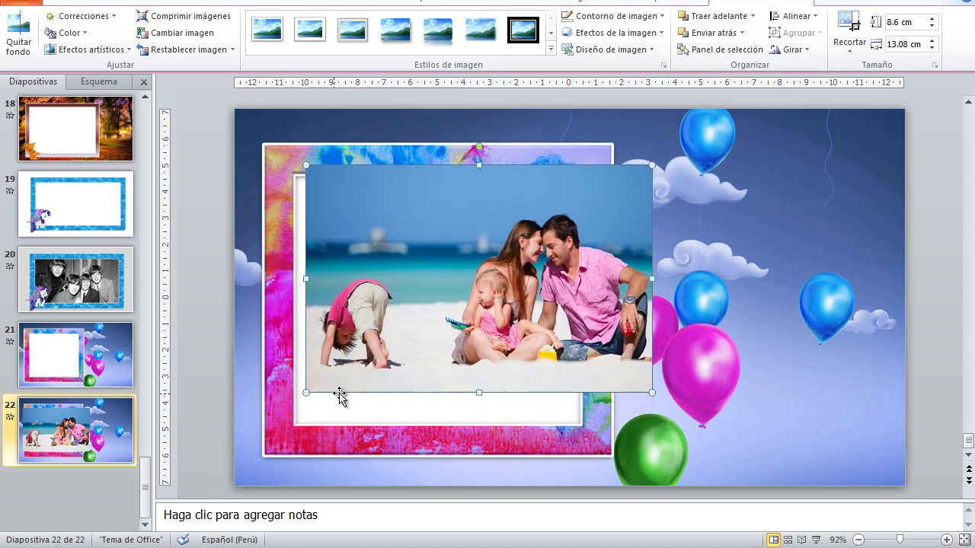
drag(392, 332, 359, 375)
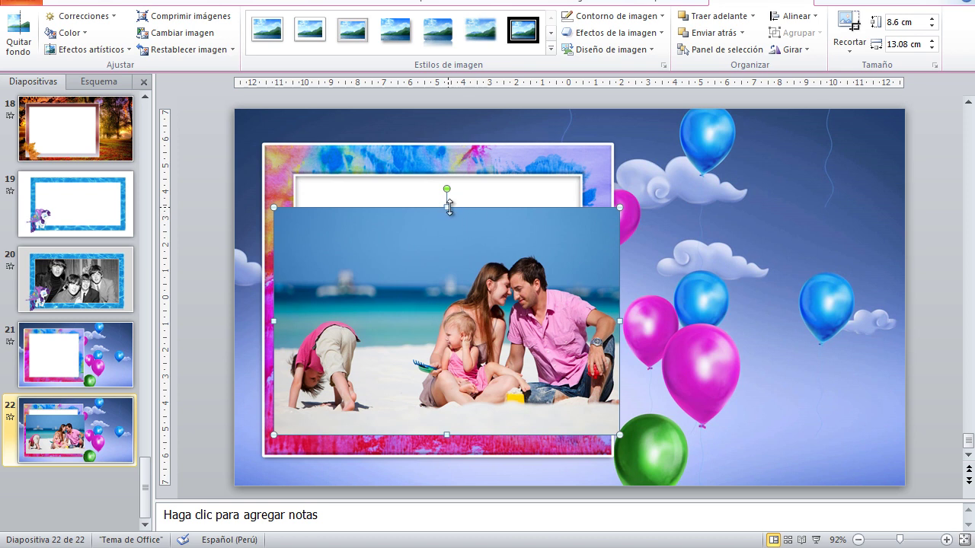
drag(447, 207, 447, 159)
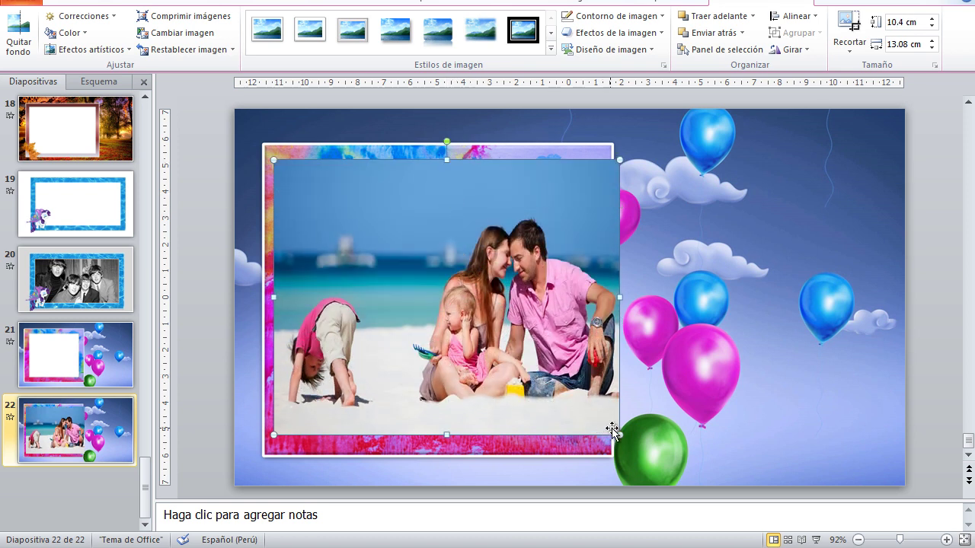
drag(527, 399, 517, 407)
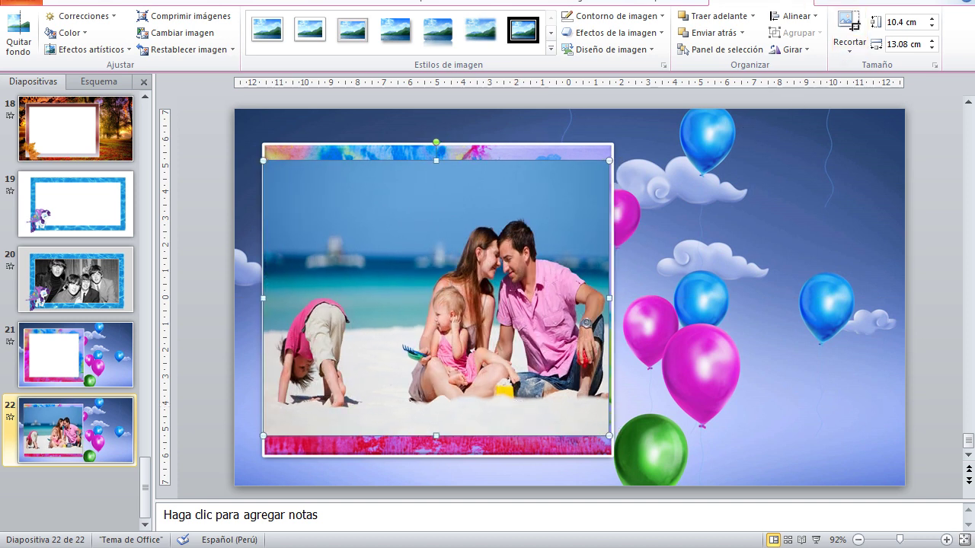
- Send the family photo behind the watercolour frame with Enviar atrás, then deselect
click(712, 32)
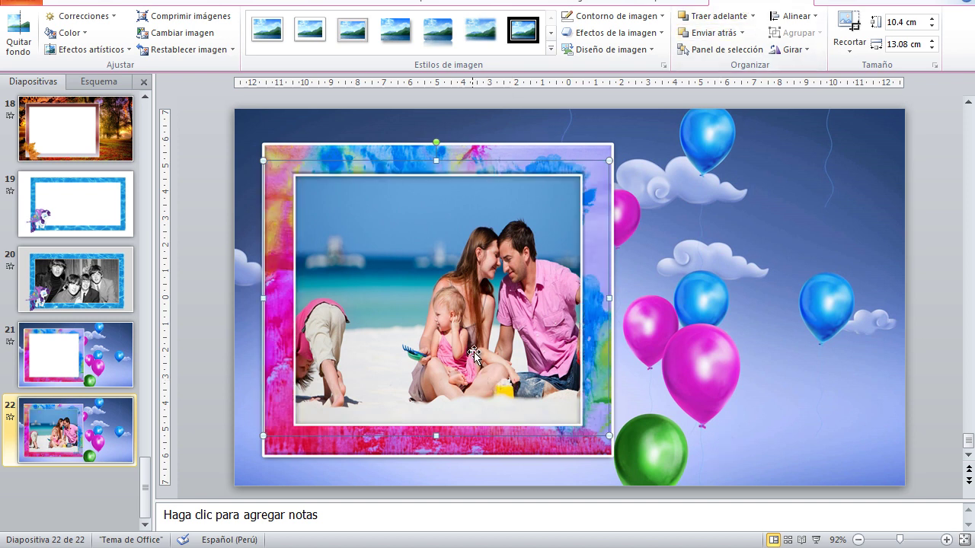
click(818, 356)
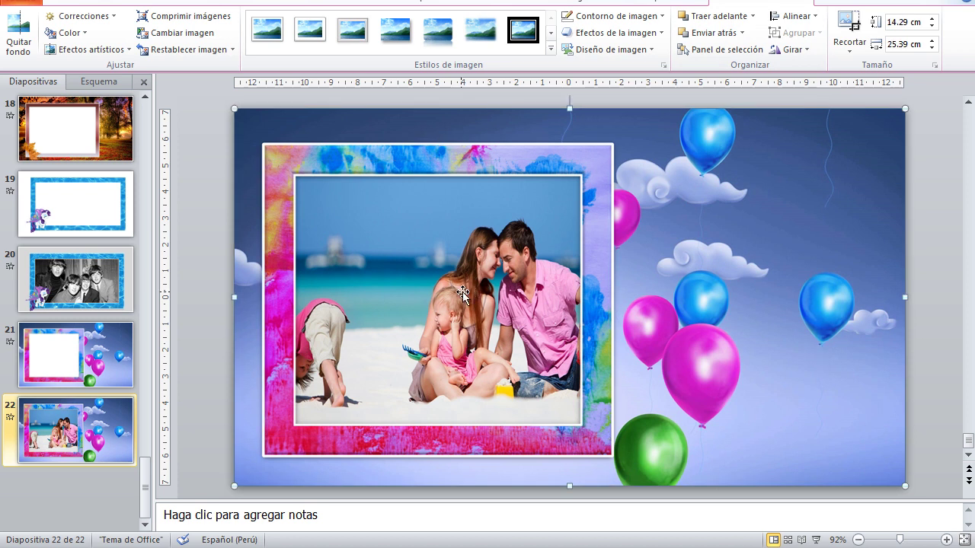
click(920, 299)
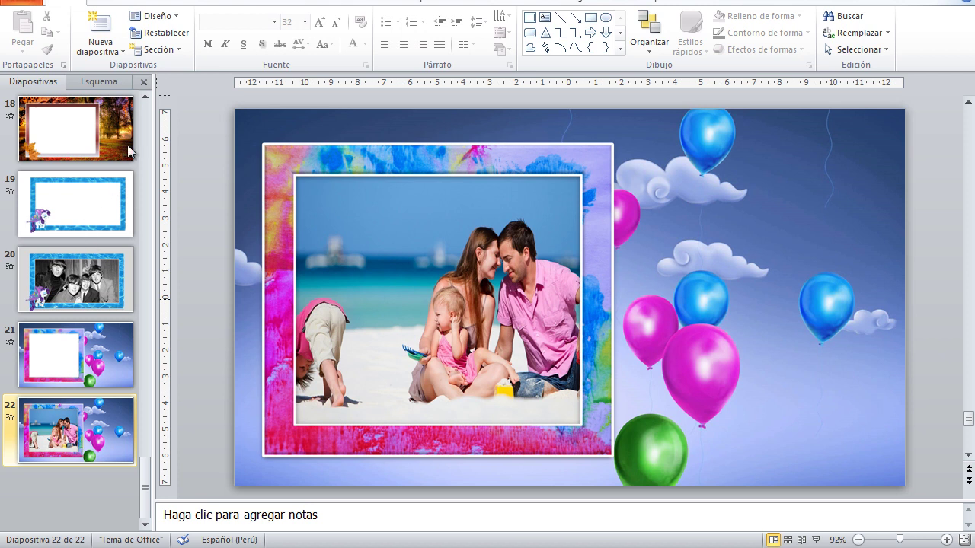
- Open slide 7 and select the caveman picture inside the stone-frames group
scroll(67, 281, up, 5)
scroll(67, 281, up, 3)
scroll(67, 281, up, 2)
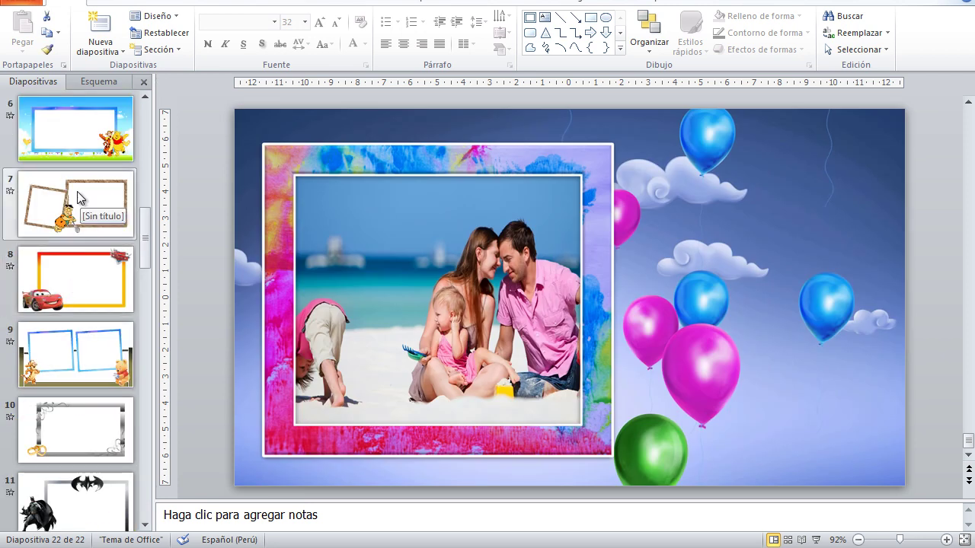
click(54, 193)
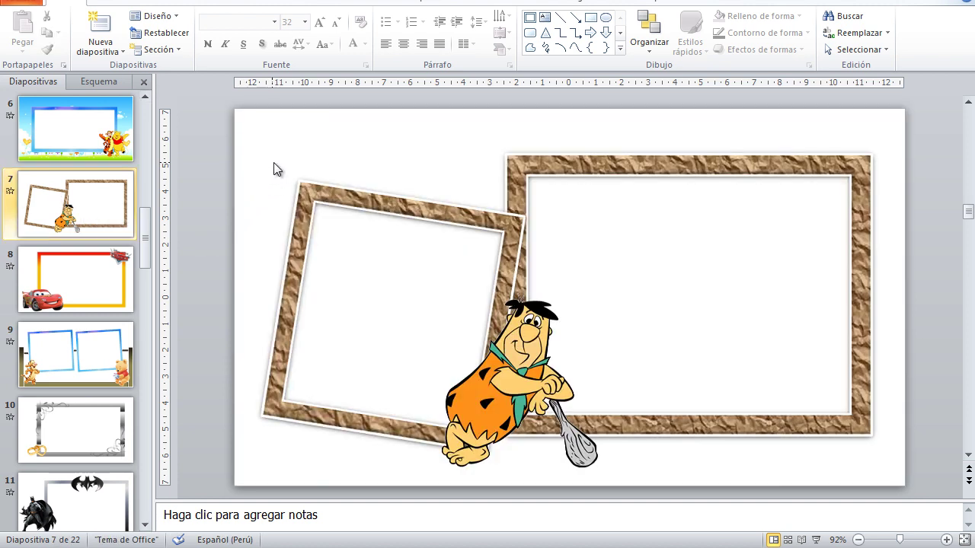
click(306, 195)
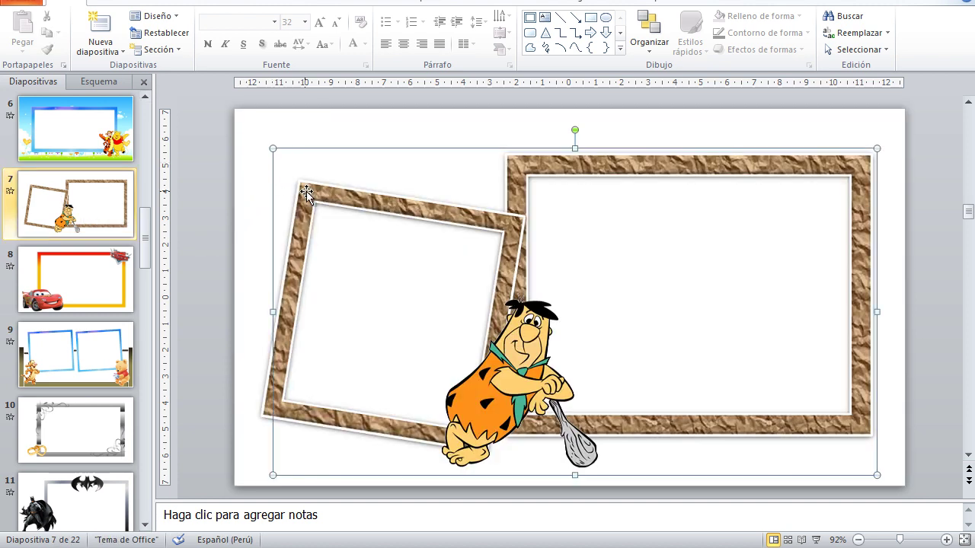
click(517, 347)
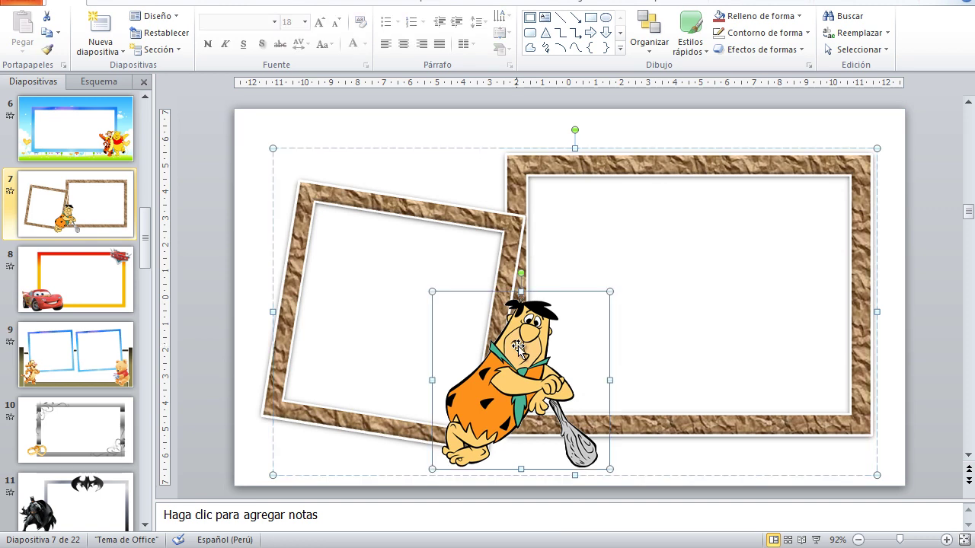
right_click(519, 348)
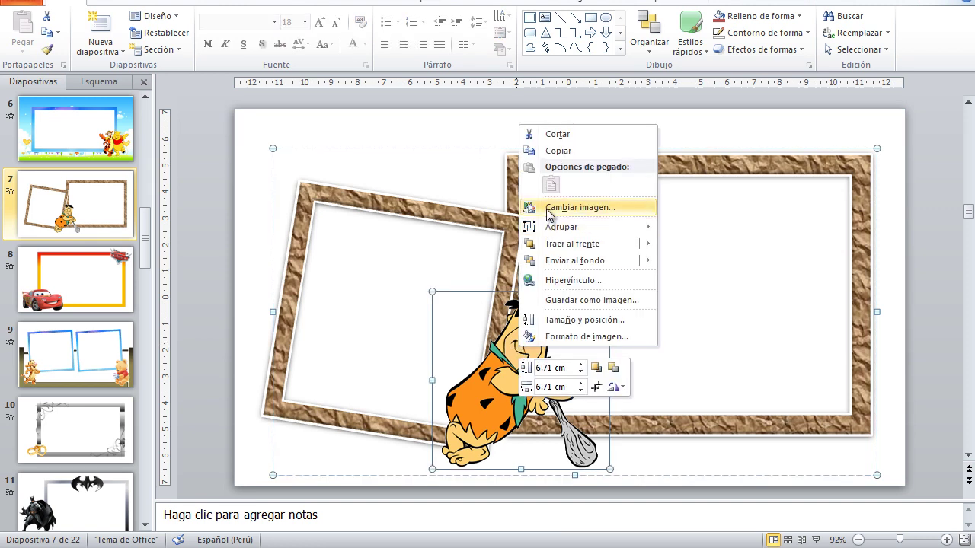
click(245, 130)
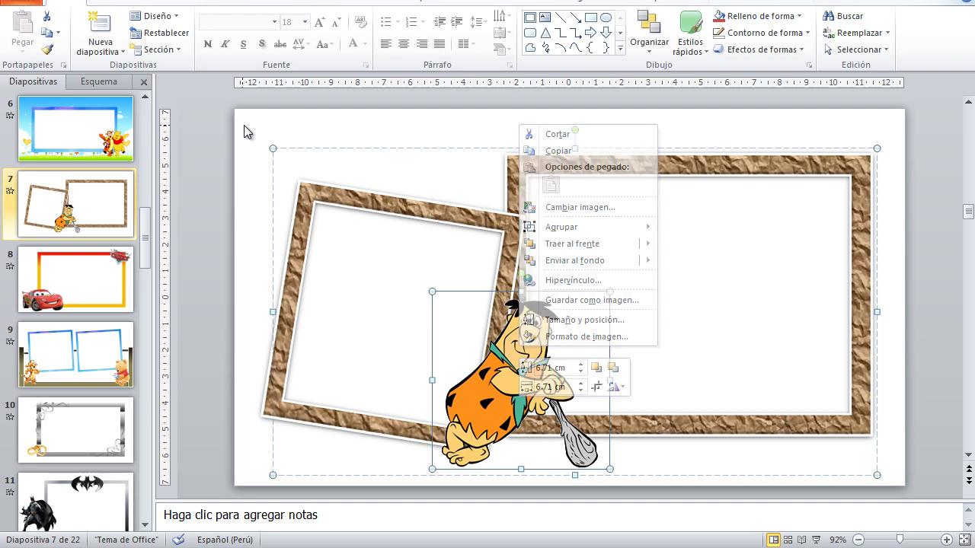
- Inspect the tilted stone frame and whole group, checking the Drawing Tools Format options
click(305, 192)
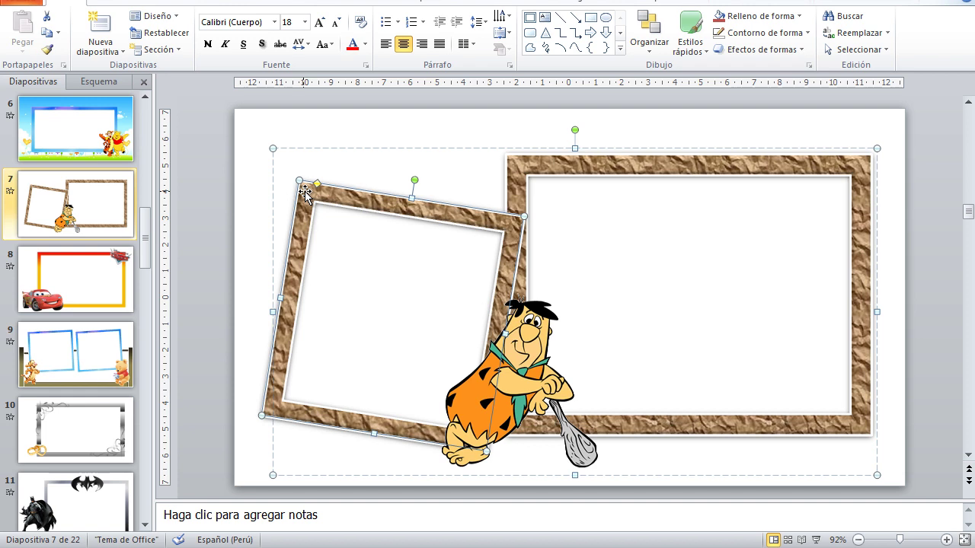
click(246, 144)
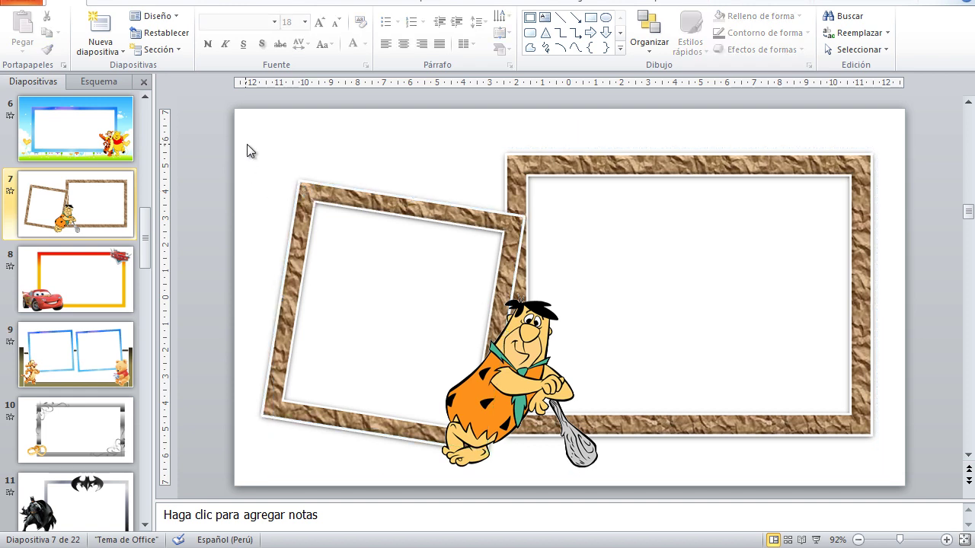
mouse_move(254, 135)
mouse_down()
mouse_move(262, 397)
mouse_move(895, 469)
mouse_up()
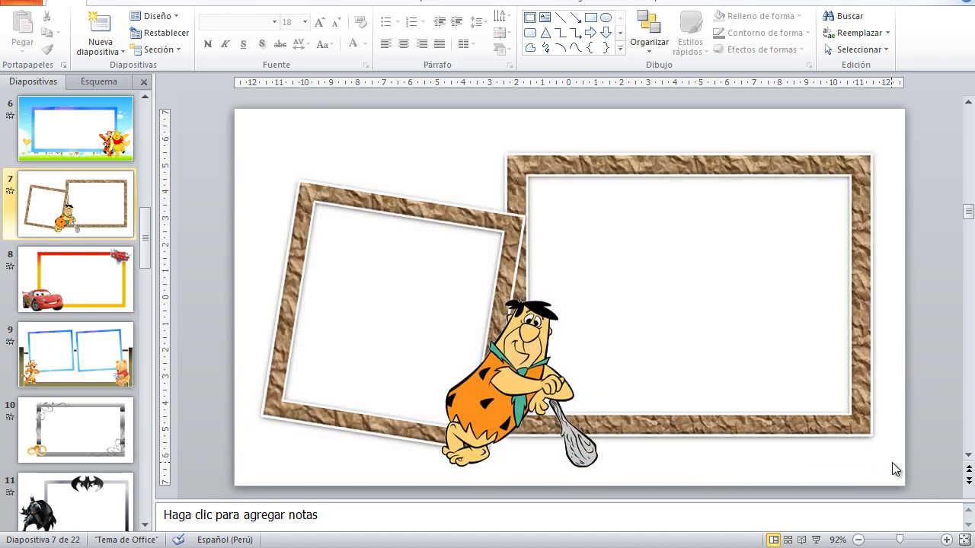
click(300, 184)
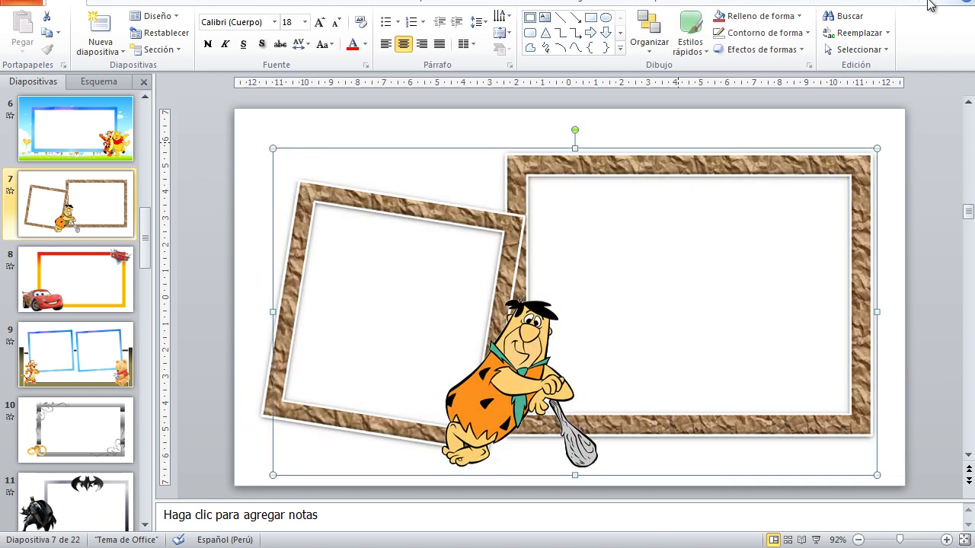
click(781, 4)
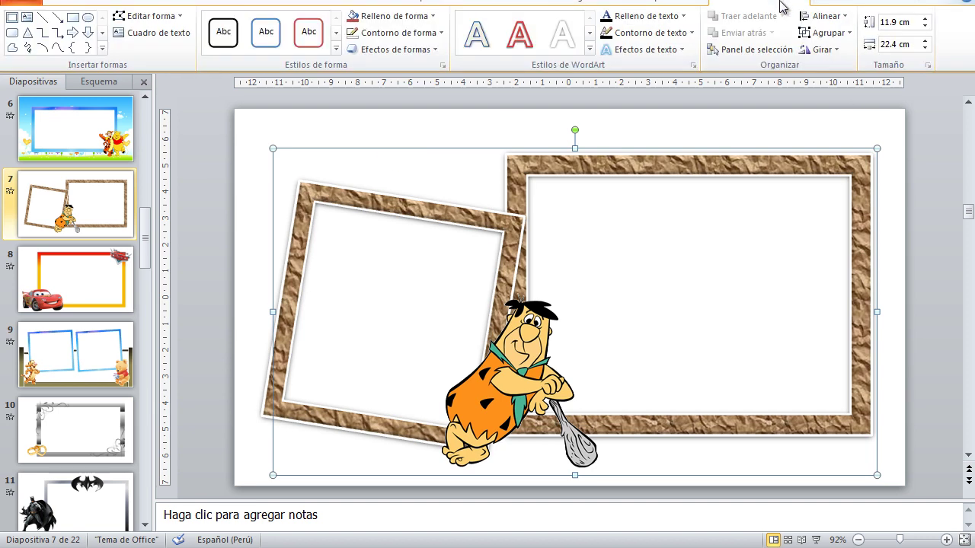
click(937, 138)
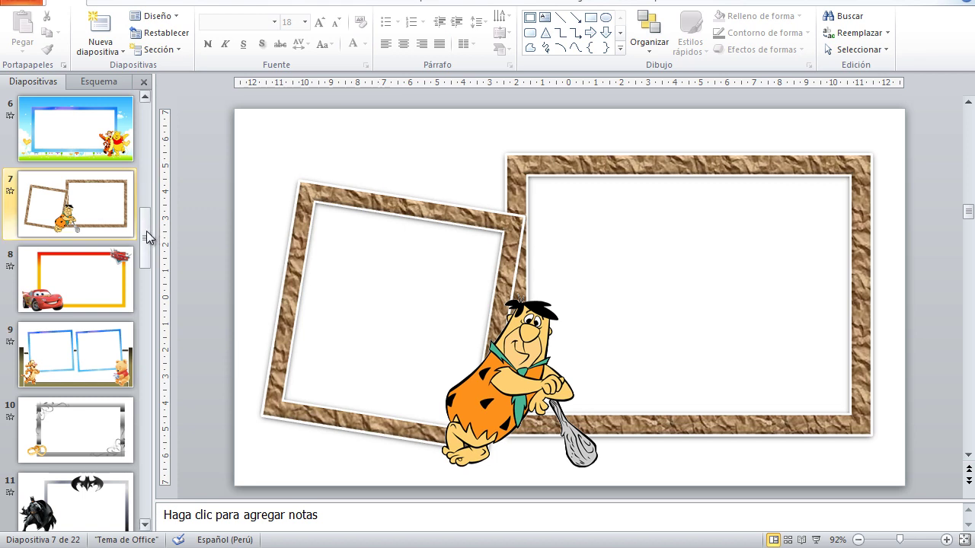
- Review slide 18's autumn frame, then jump to slide 22
scroll(148, 283, down, 3)
scroll(146, 291, down, 4)
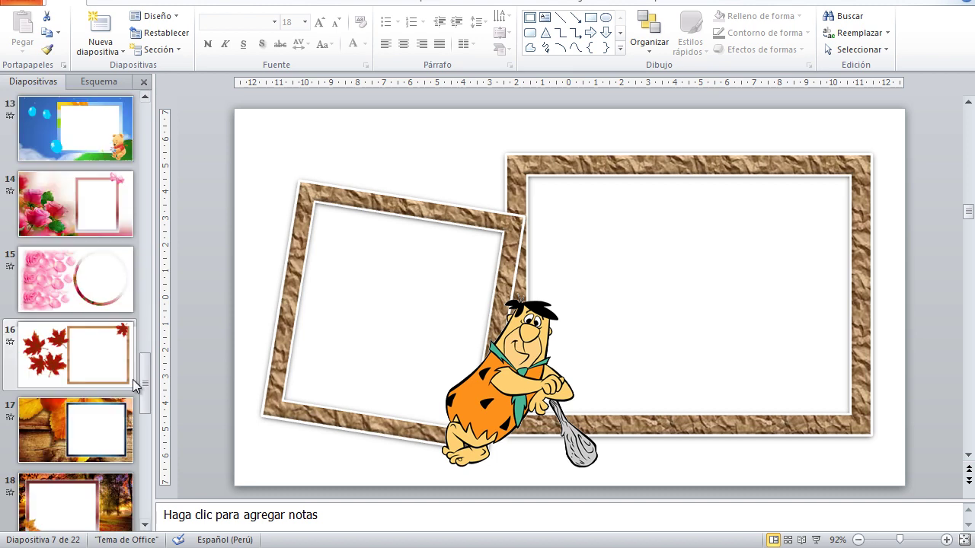
scroll(134, 299, down, 2)
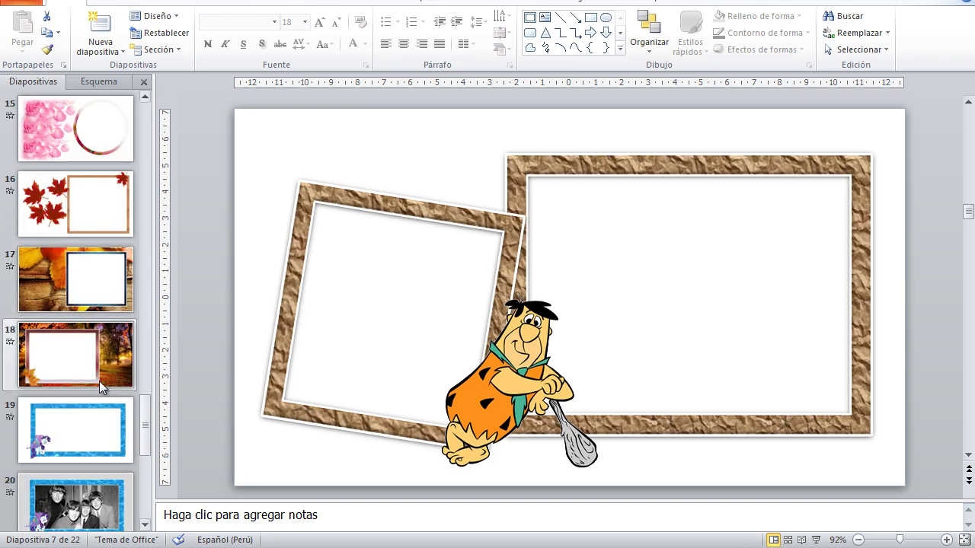
click(97, 359)
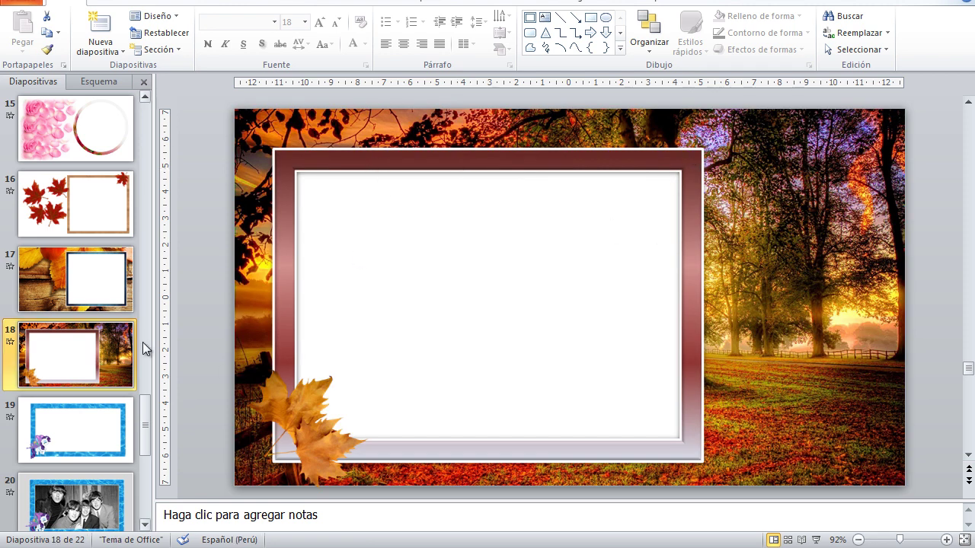
scroll(134, 337, down, 1)
scroll(145, 403, down, 2)
click(98, 419)
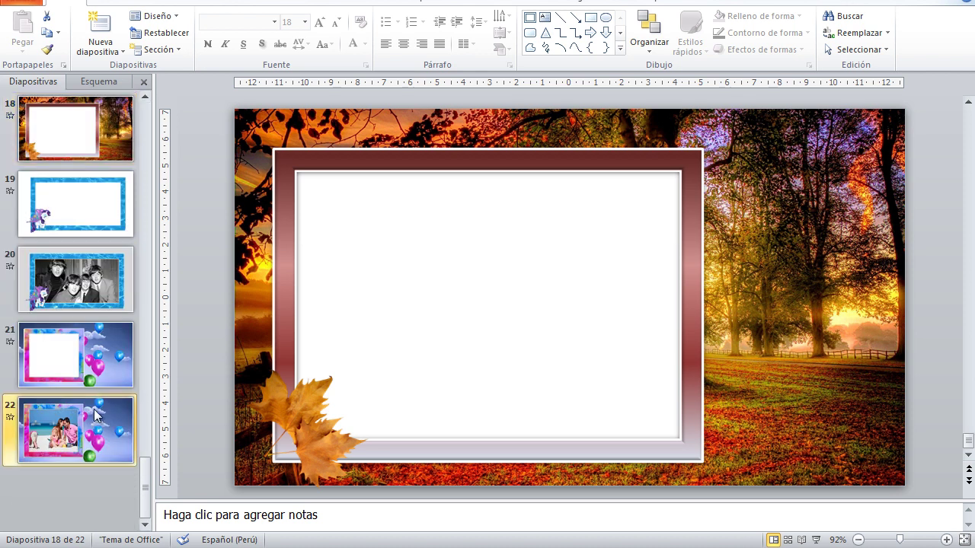
- View slide 19's water frame, then return to slide 22 with the family photo
scroll(79, 334, up, 2)
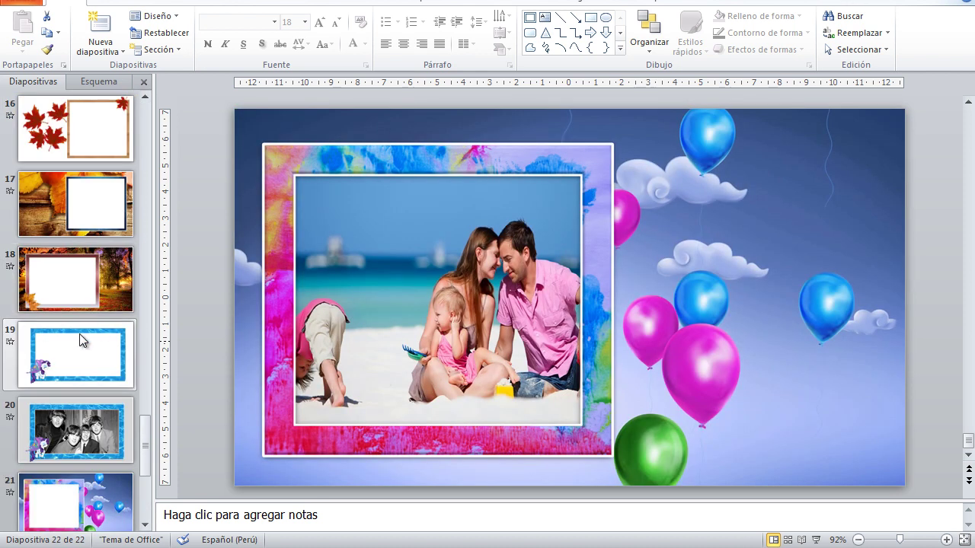
click(78, 332)
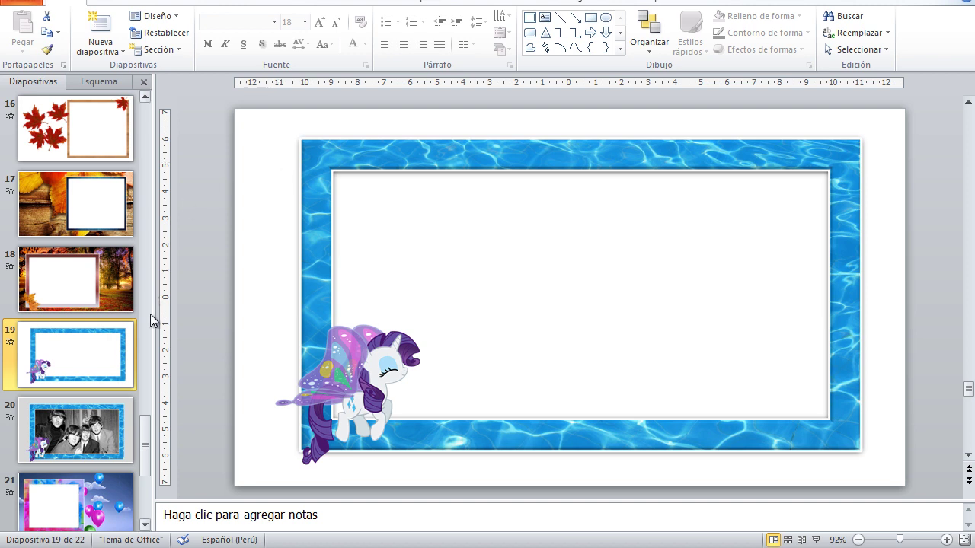
drag(147, 449, 148, 221)
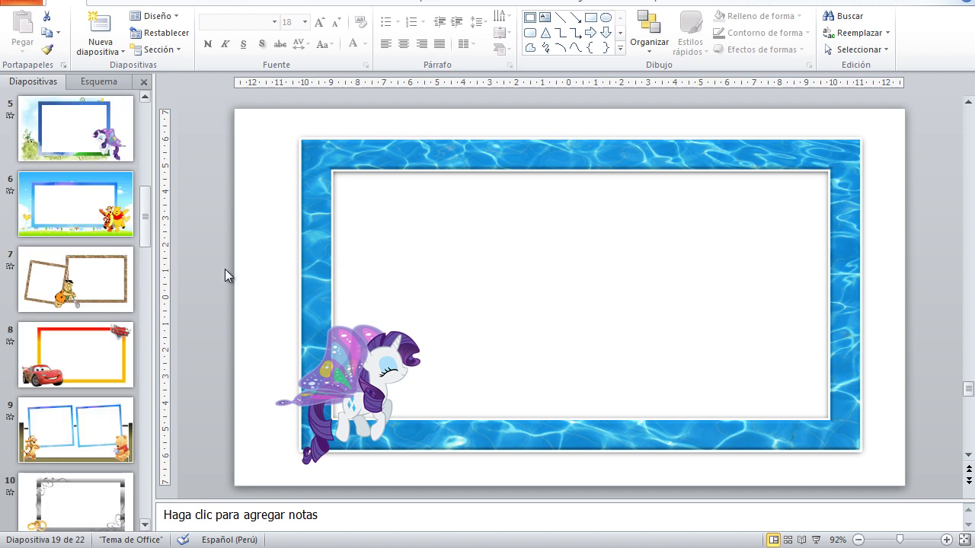
key(Up)
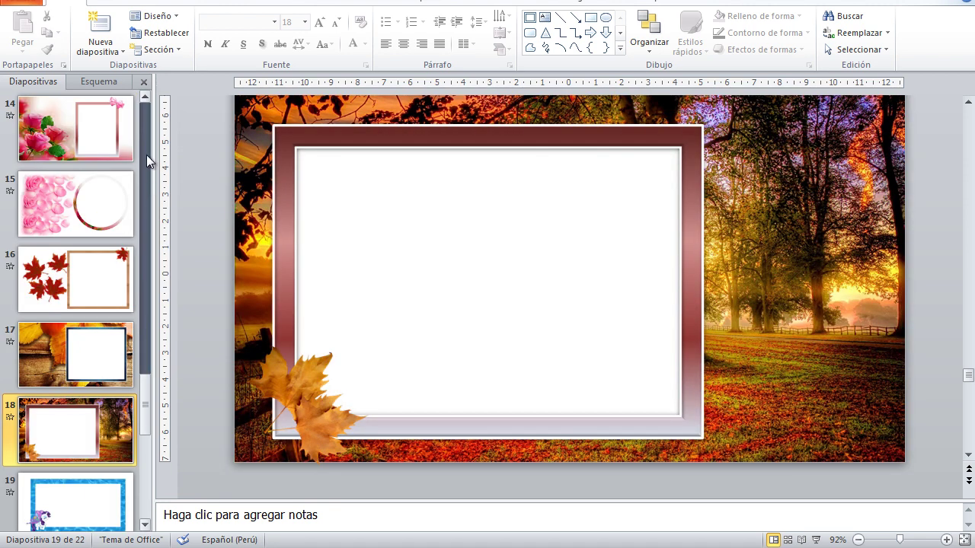
scroll(137, 359, down, 1)
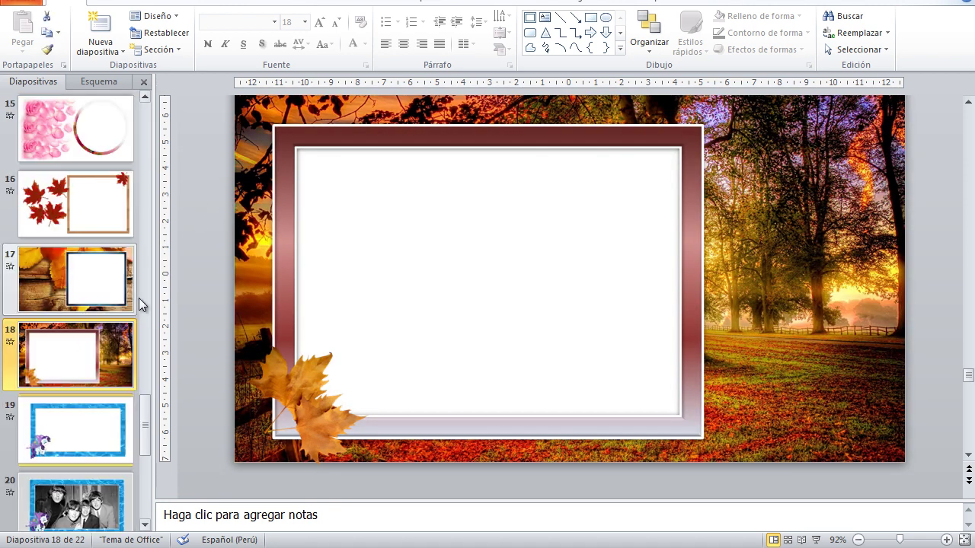
scroll(139, 302, down, 3)
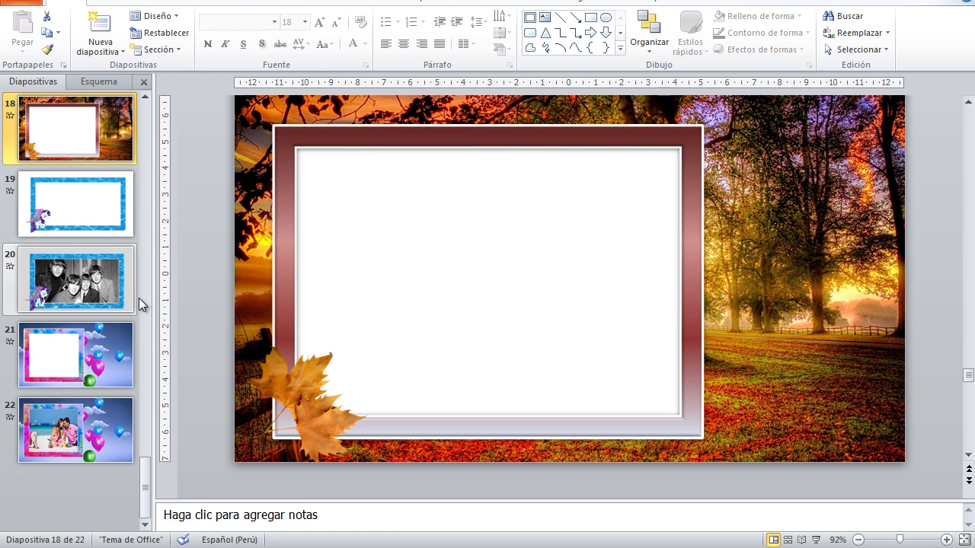
click(70, 422)
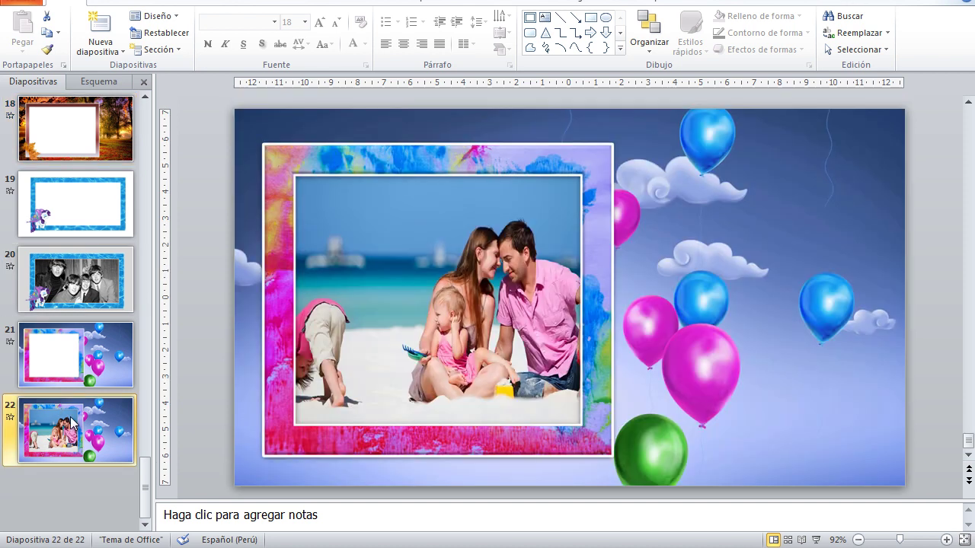
- Show the Transiciones settings and go to slide 1, the black sports-car frame
click(235, 4)
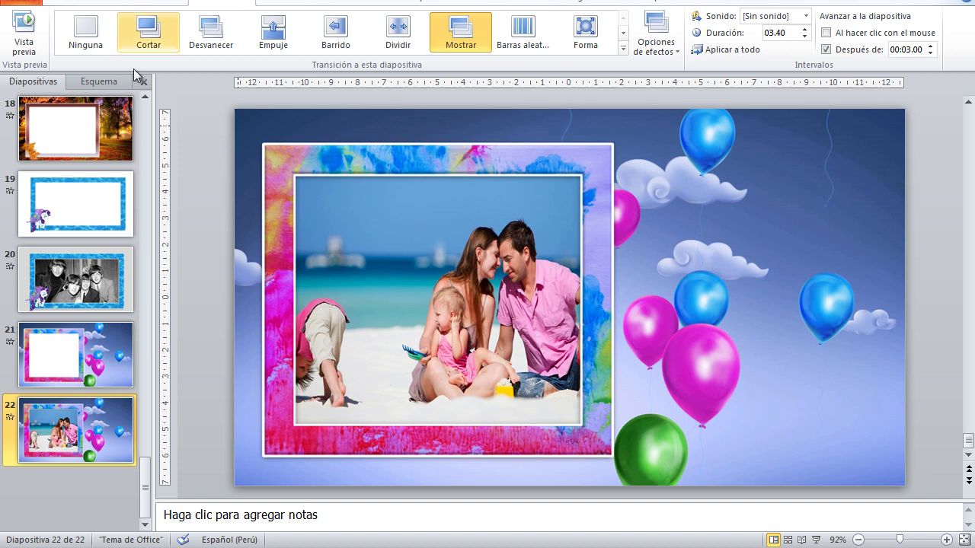
scroll(61, 247, up, 3)
scroll(61, 246, up, 3)
scroll(61, 247, up, 8)
scroll(61, 247, up, 3)
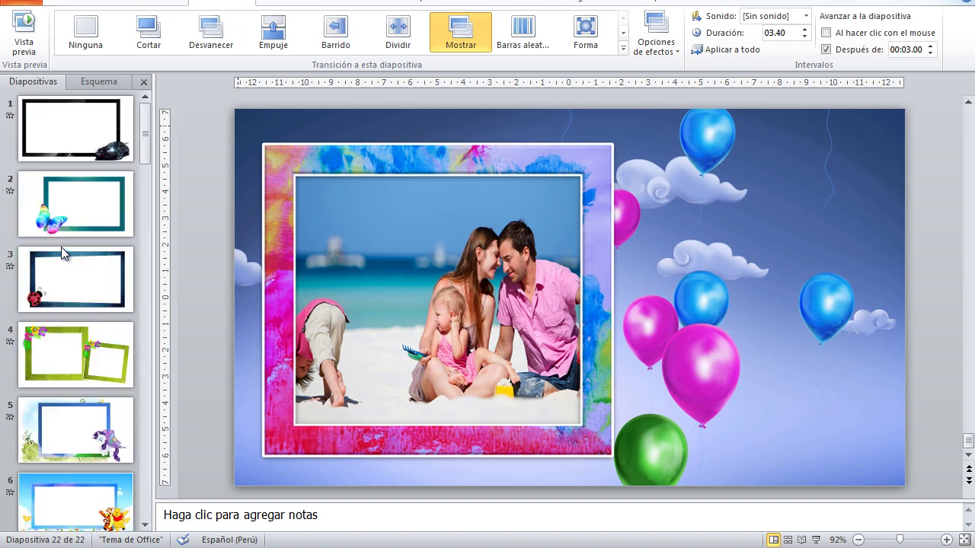
click(92, 126)
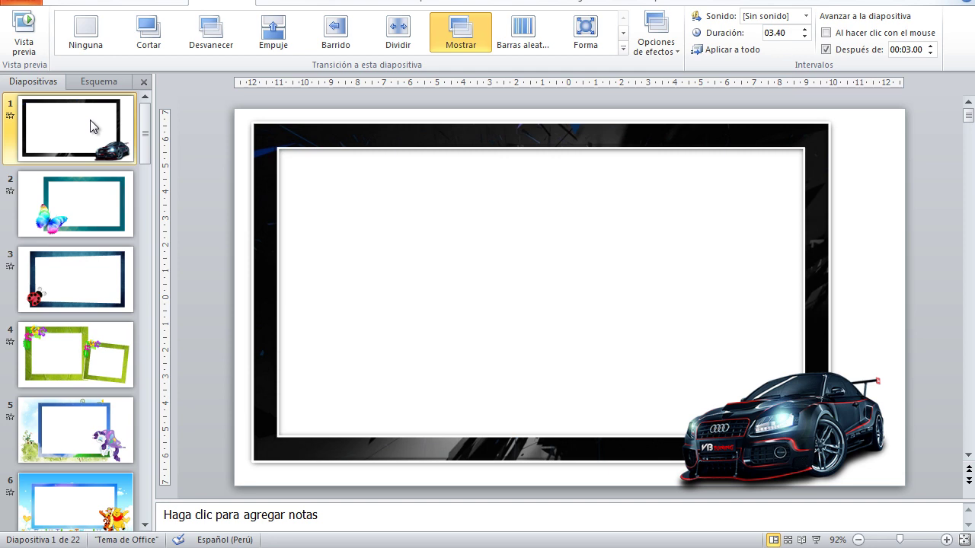
- Start the full-screen slideshow from slide 1 with the status-bar Presentación con diapositivas button
click(816, 540)
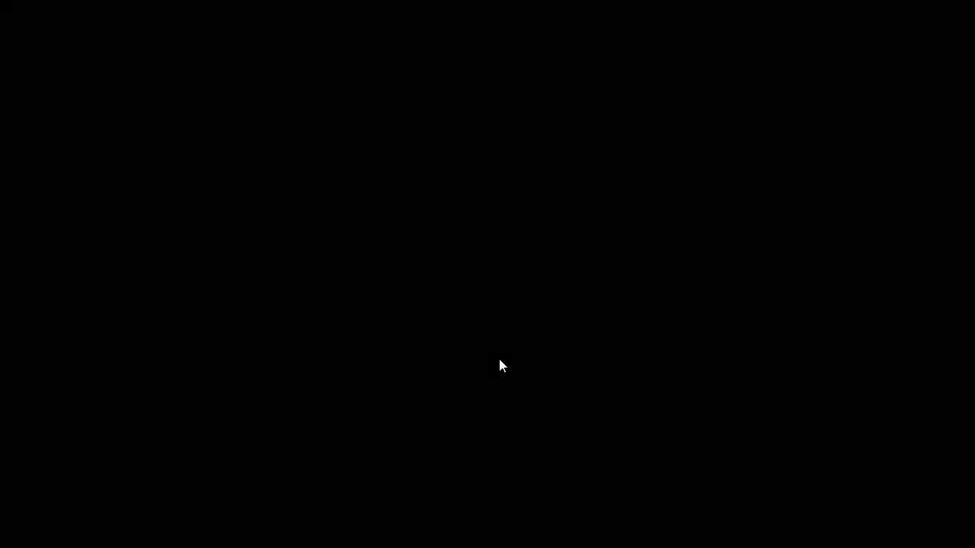